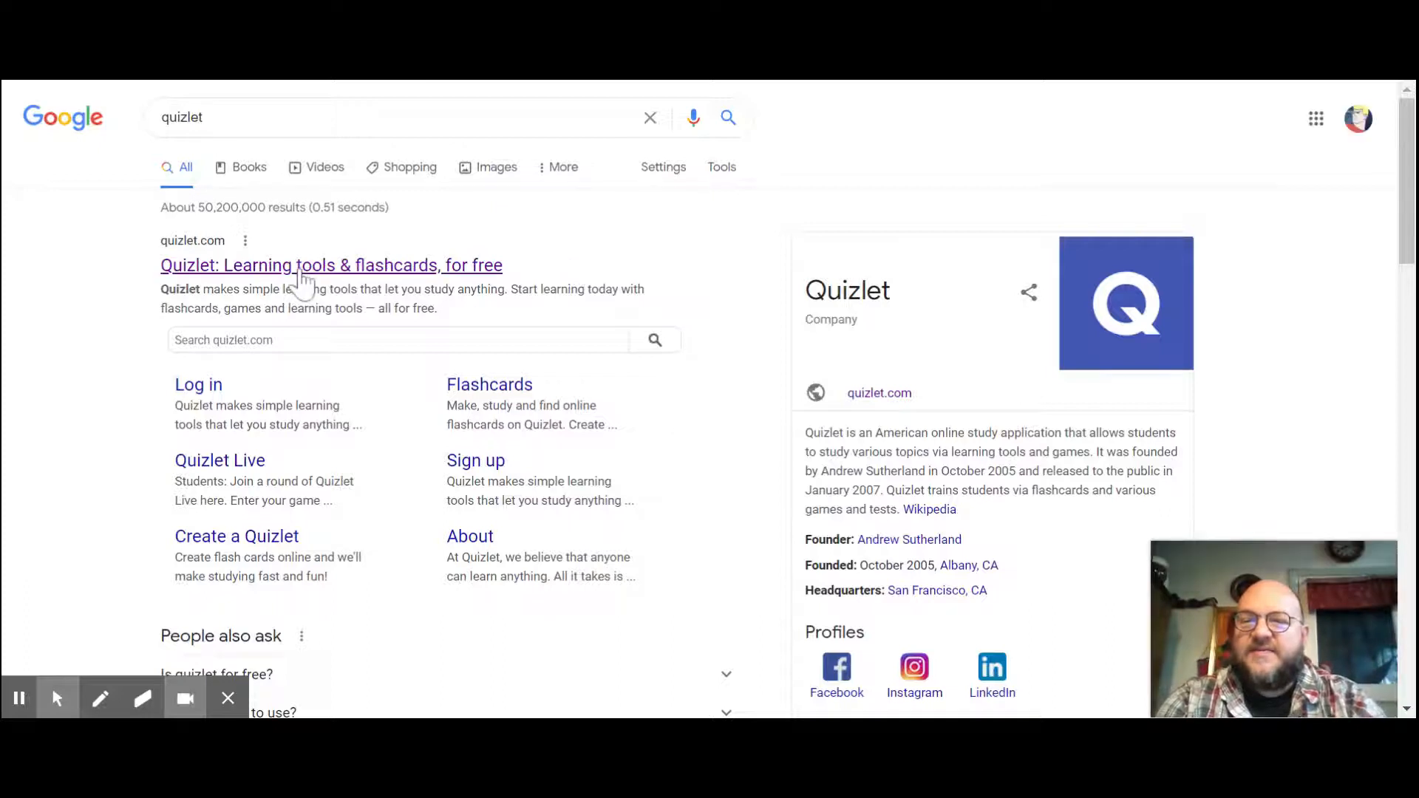
Go to the Quizlet website and open the study set "Cell Parts - Structure and Function" from the library.
{"action": "left_click", "coordinate": [300, 268]}
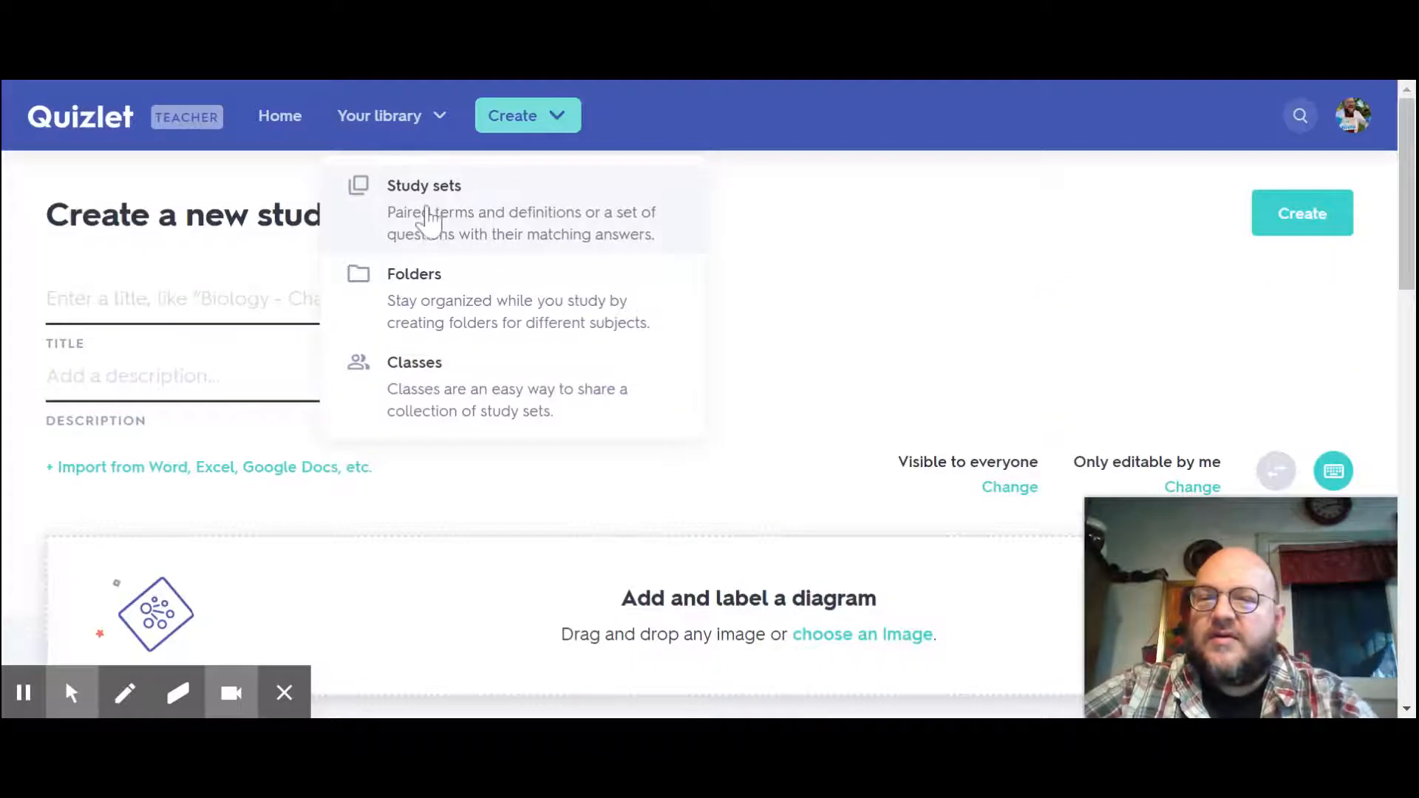
{"action": "left_click", "coordinate": [427, 194]}
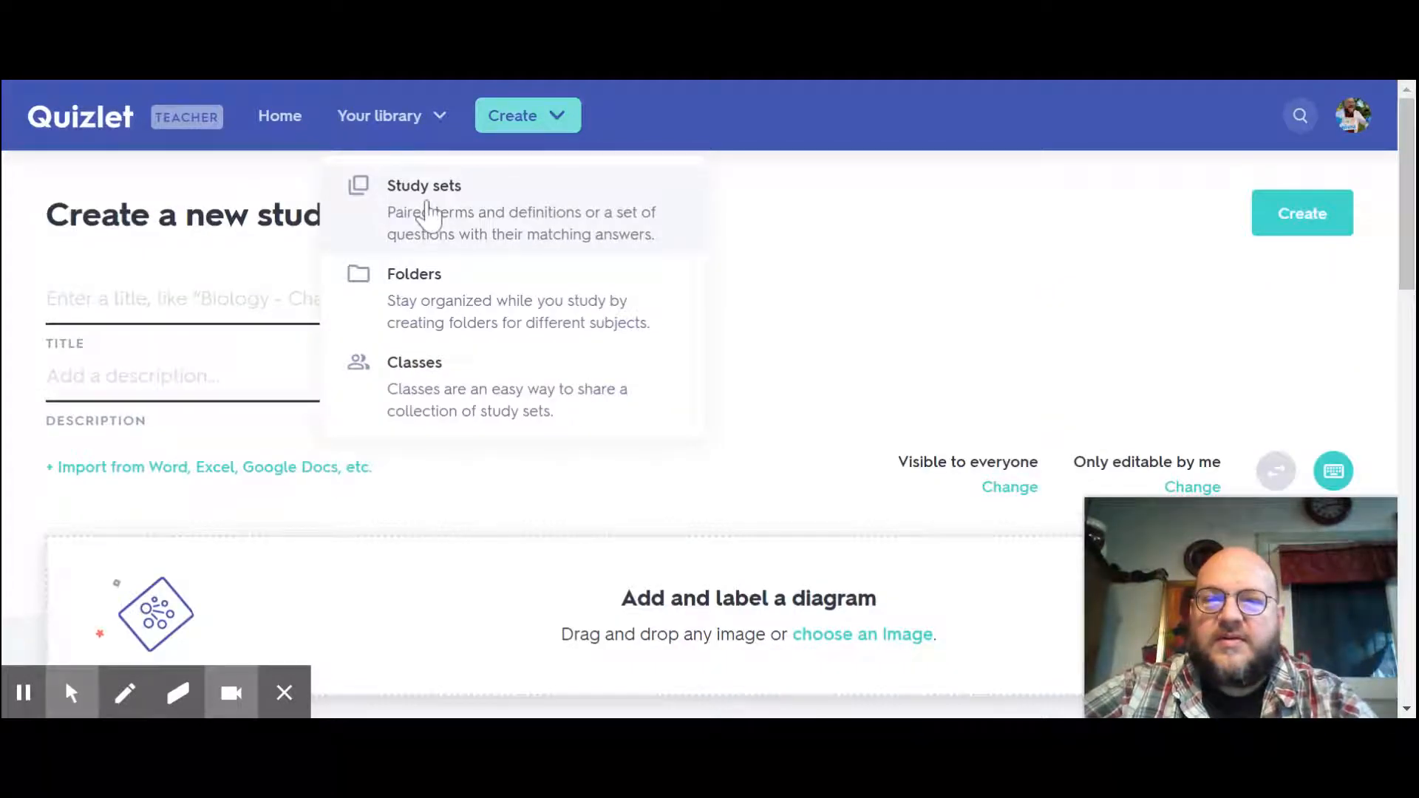
{"action": "left_click", "coordinate": [435, 304]}
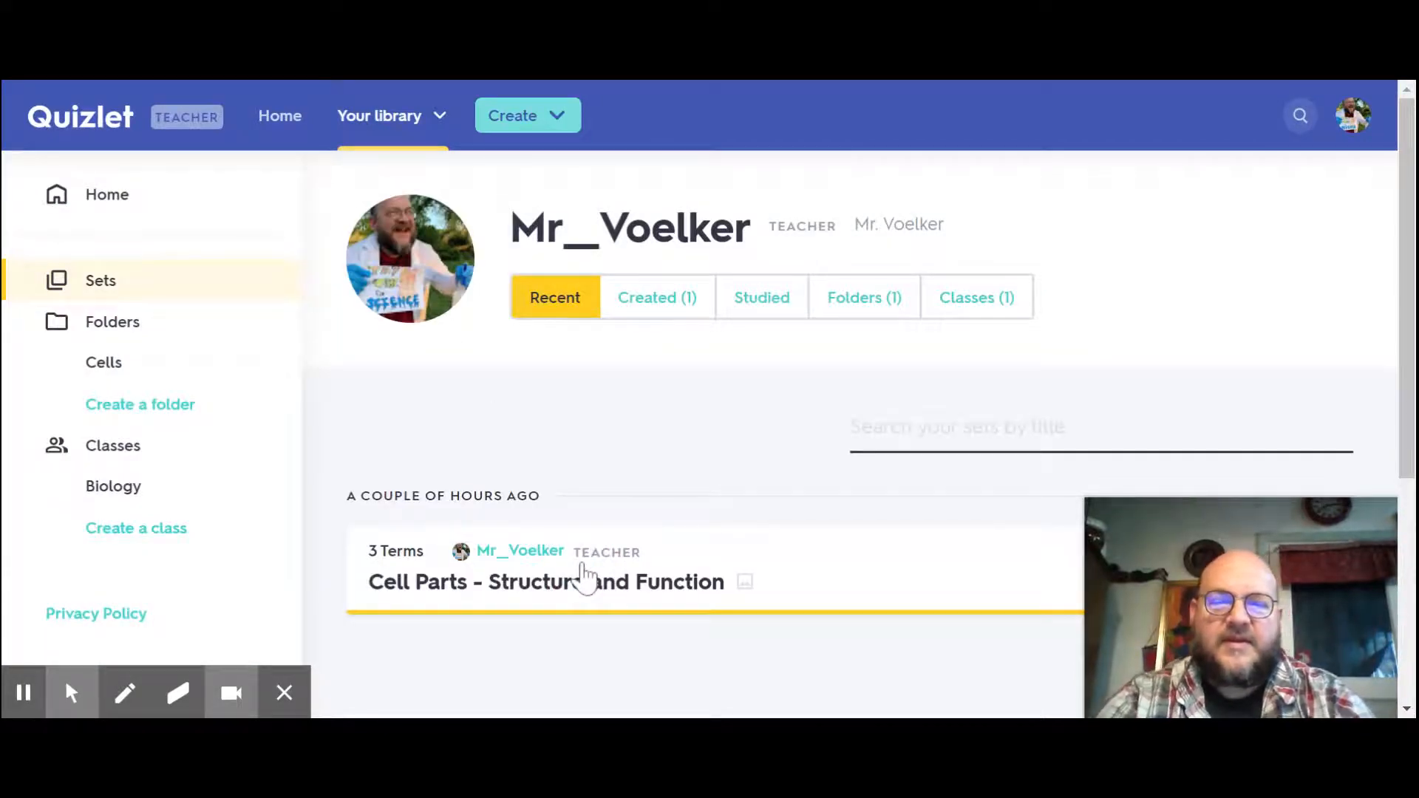
{"action": "left_click", "coordinate": [584, 579]}
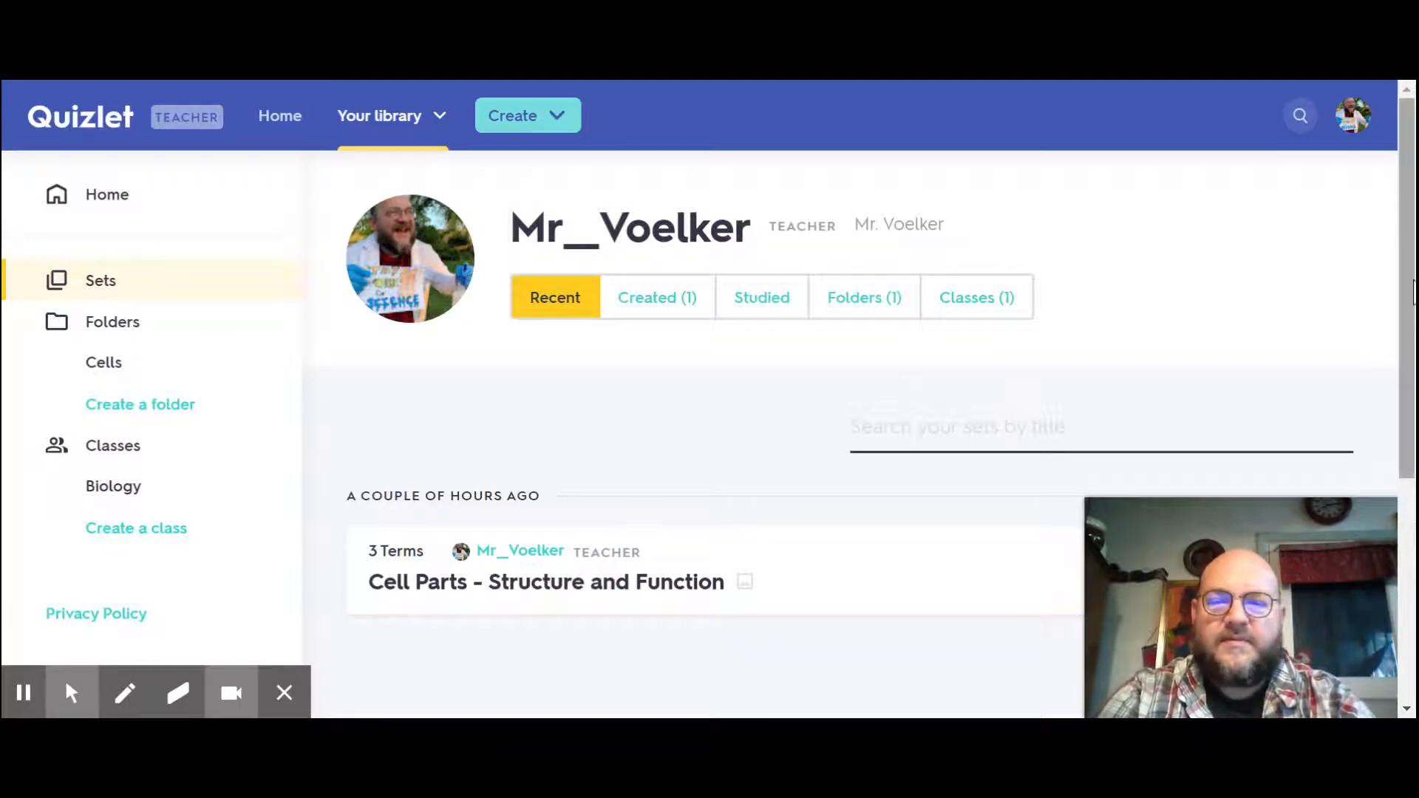
{"action": "left_click_drag", "start_coordinate": [1411, 292], "coordinate": [1396, 446]}
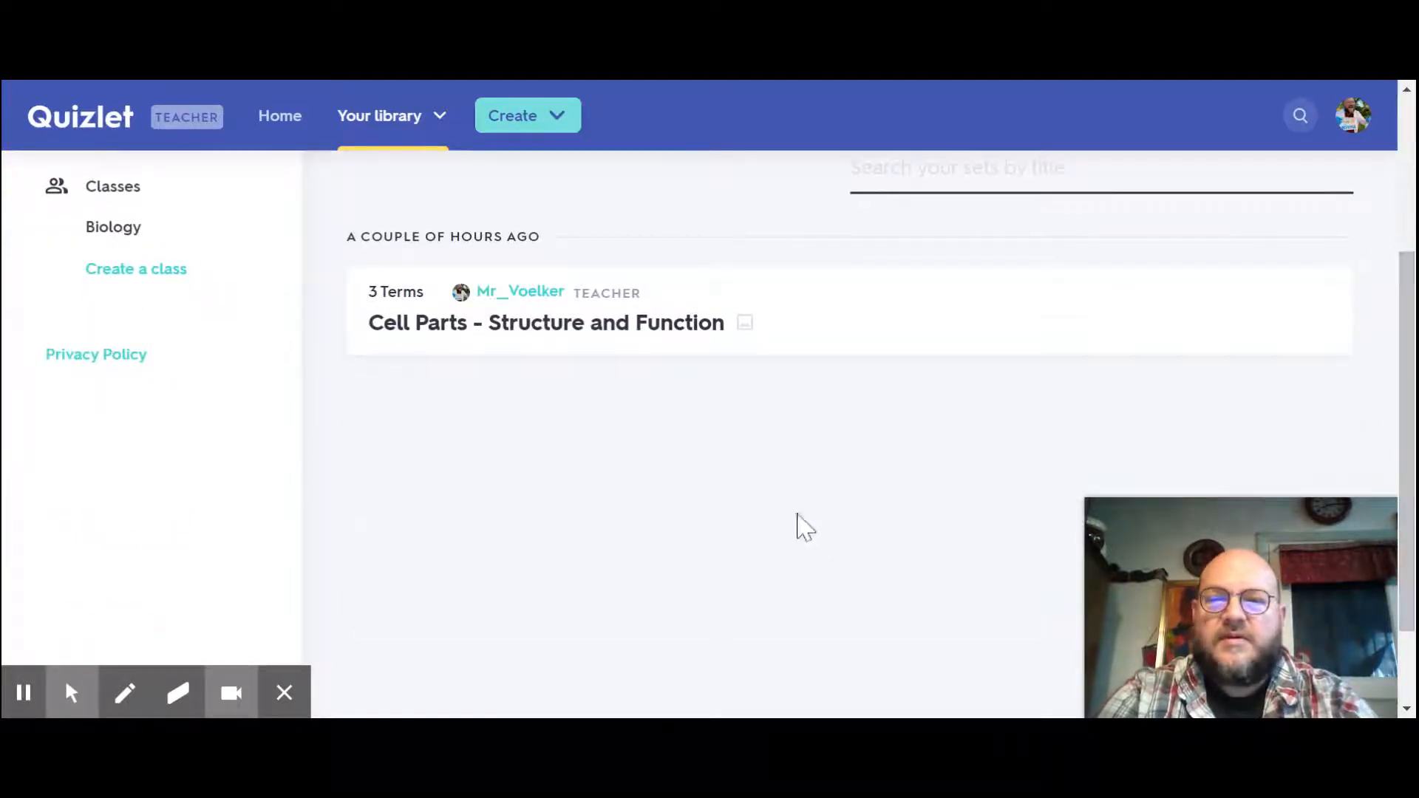
{"action": "left_click", "coordinate": [607, 325]}
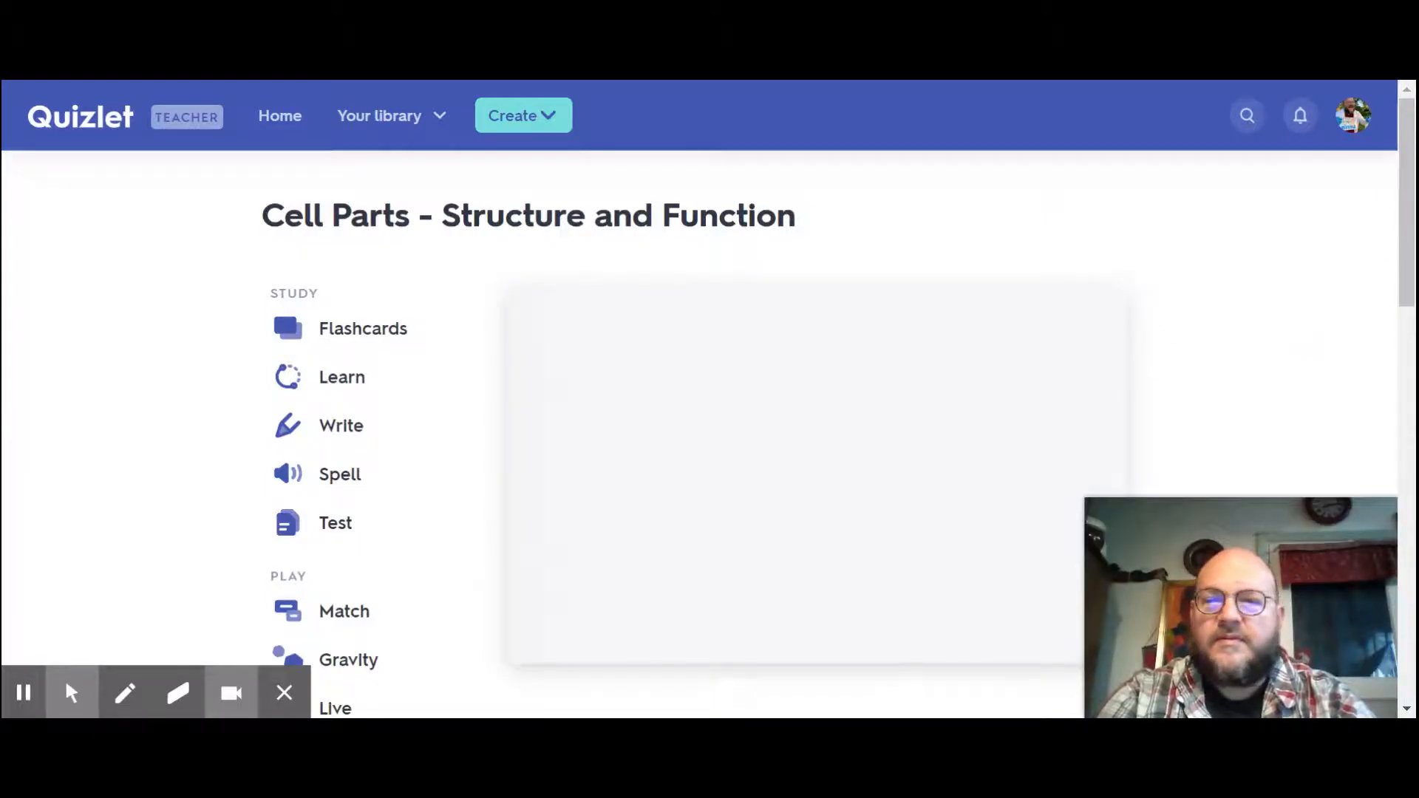
Open the cell parts set for adding or removing terms.
{"action": "scroll", "coordinate": [1396, 201], "scroll_direction": "down", "scroll_amount": 10}
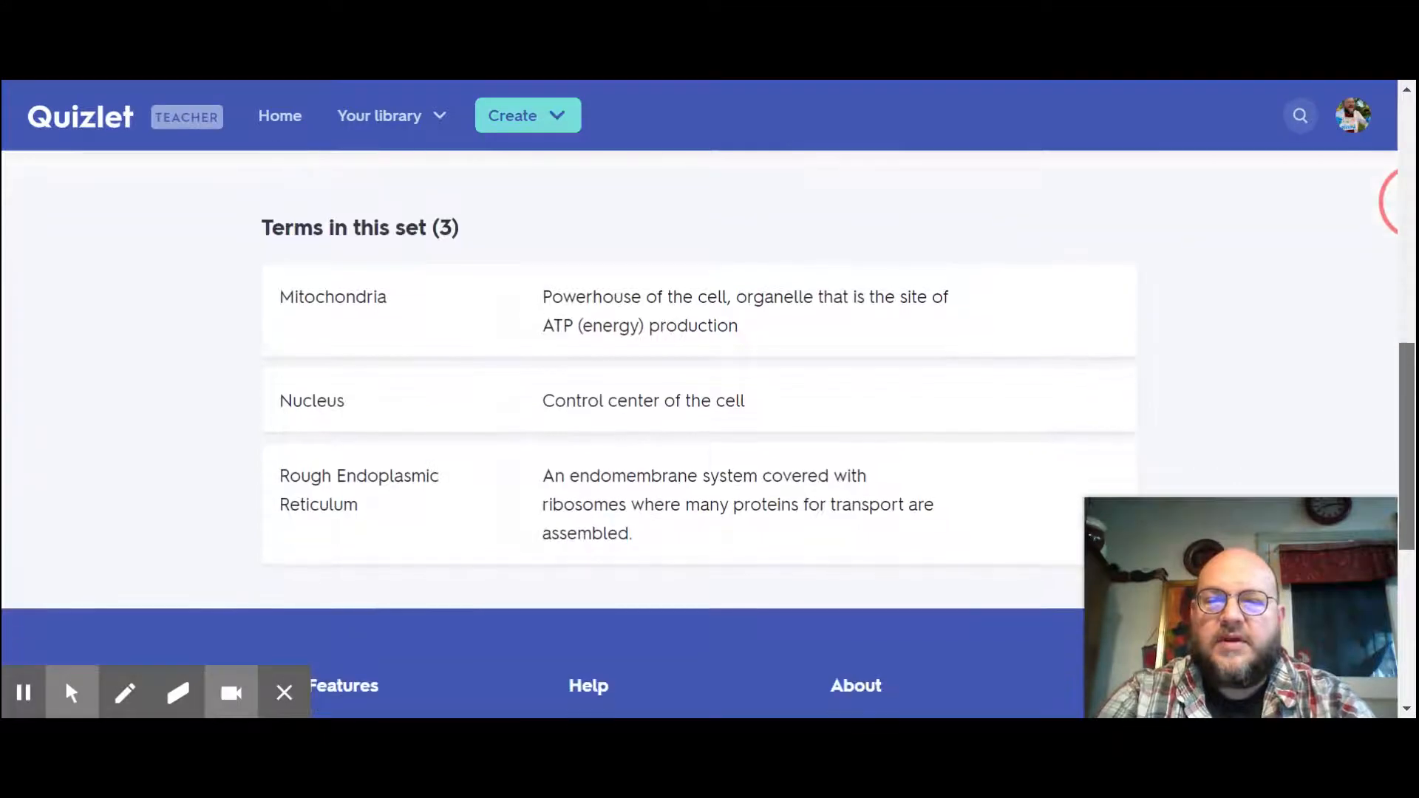
{"action": "left_click_drag", "start_coordinate": [1409, 468], "coordinate": [1414, 566]}
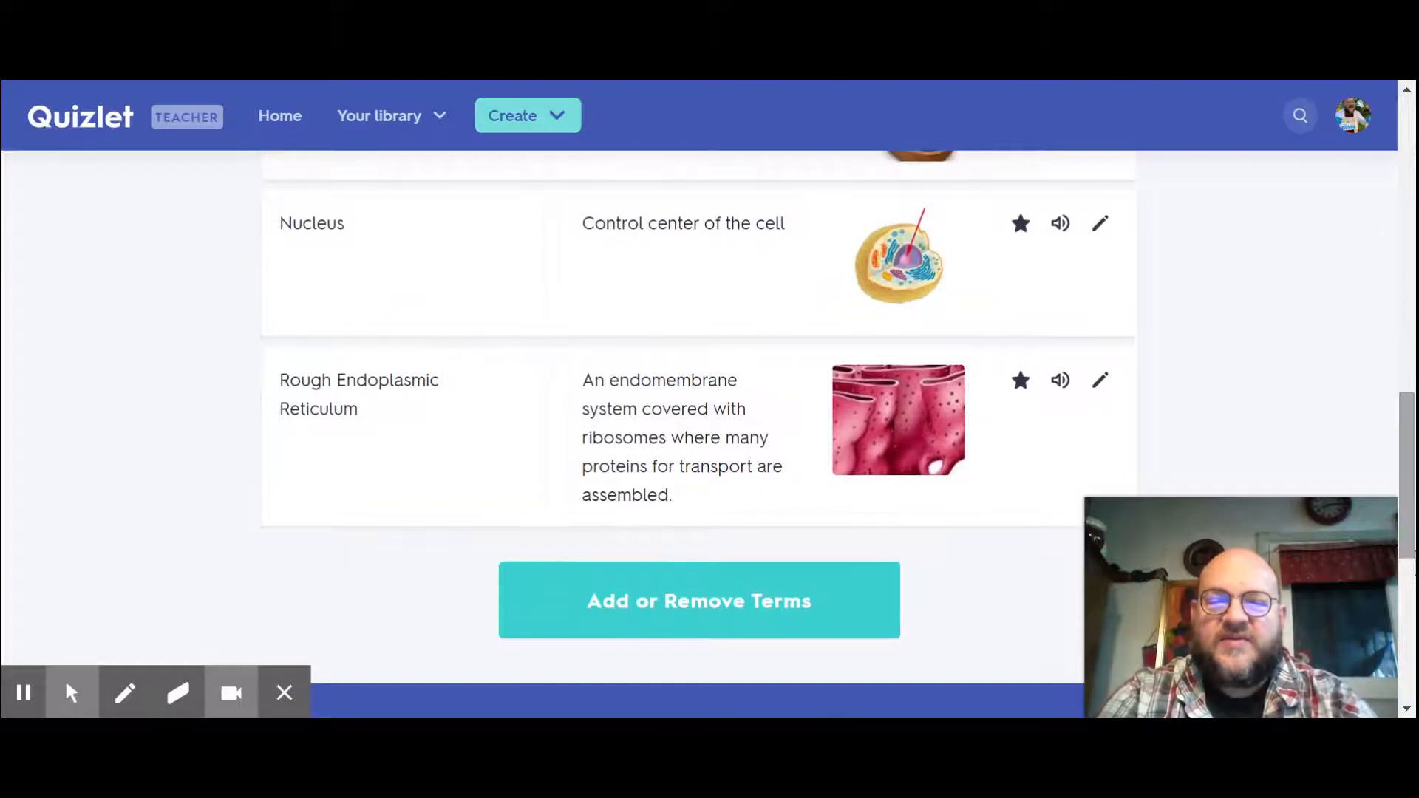
{"action": "left_click", "coordinate": [654, 621]}
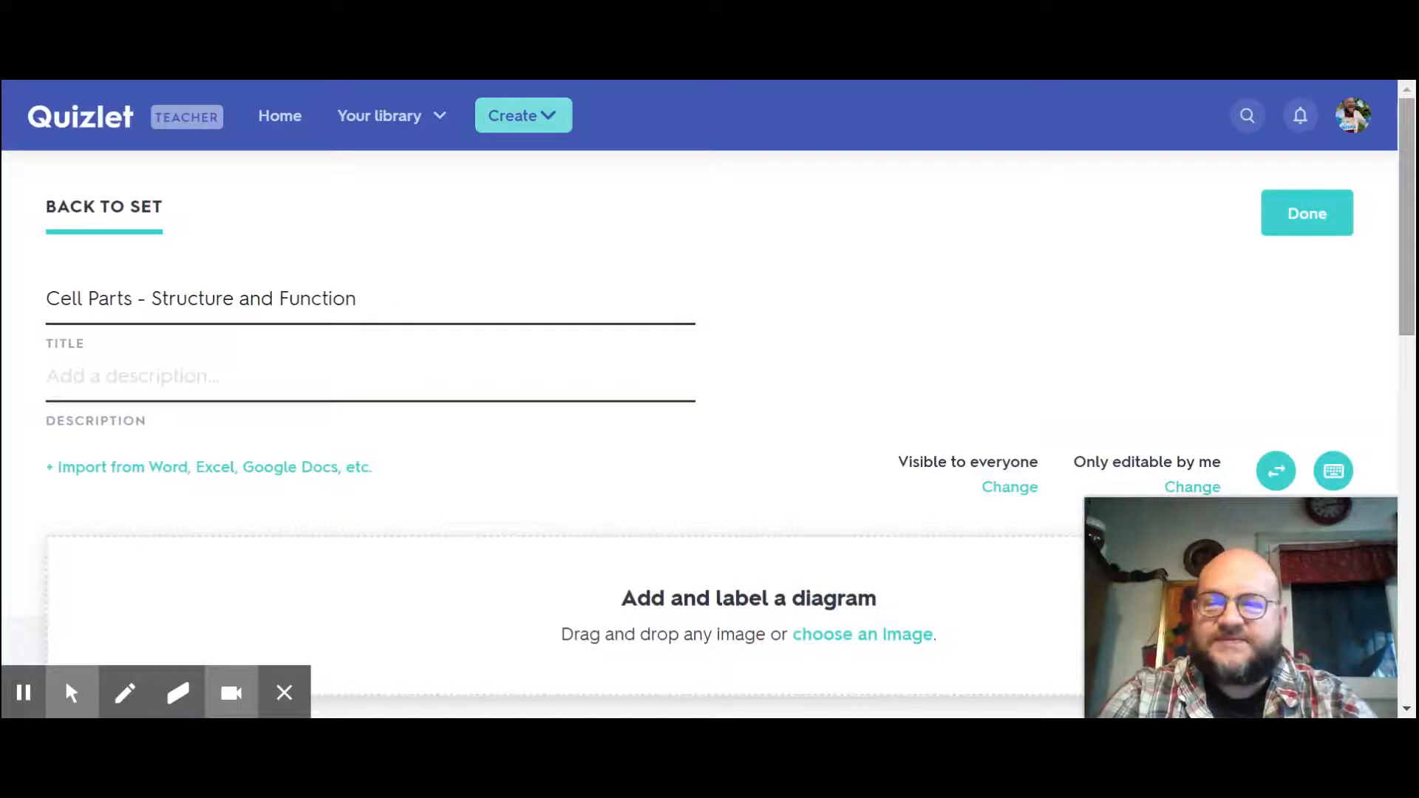
Add a fourth card to the set with the suggested term "Nucleolus".
{"action": "left_click_drag", "start_coordinate": [1409, 151], "coordinate": [1409, 232]}
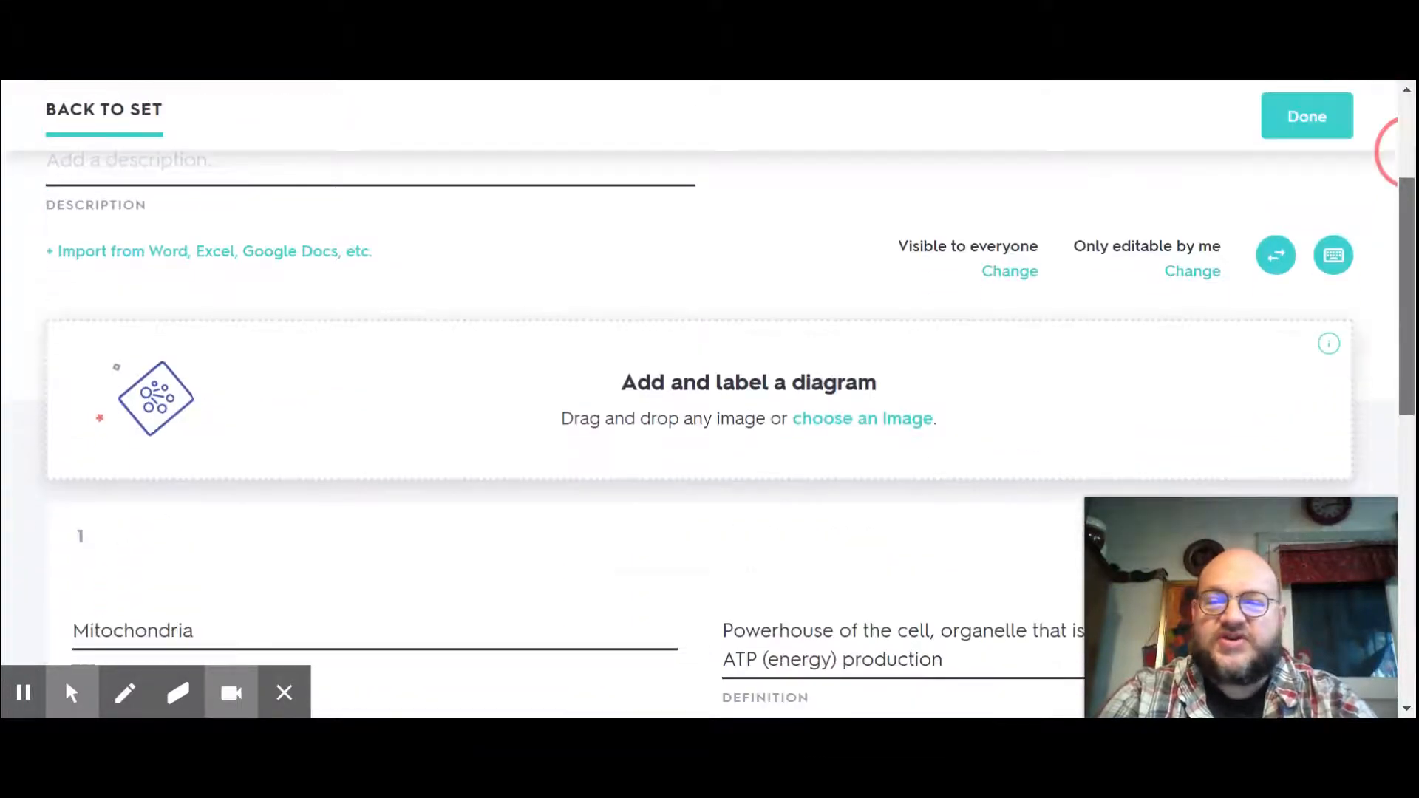
{"action": "left_click_drag", "start_coordinate": [1412, 291], "coordinate": [1415, 577]}
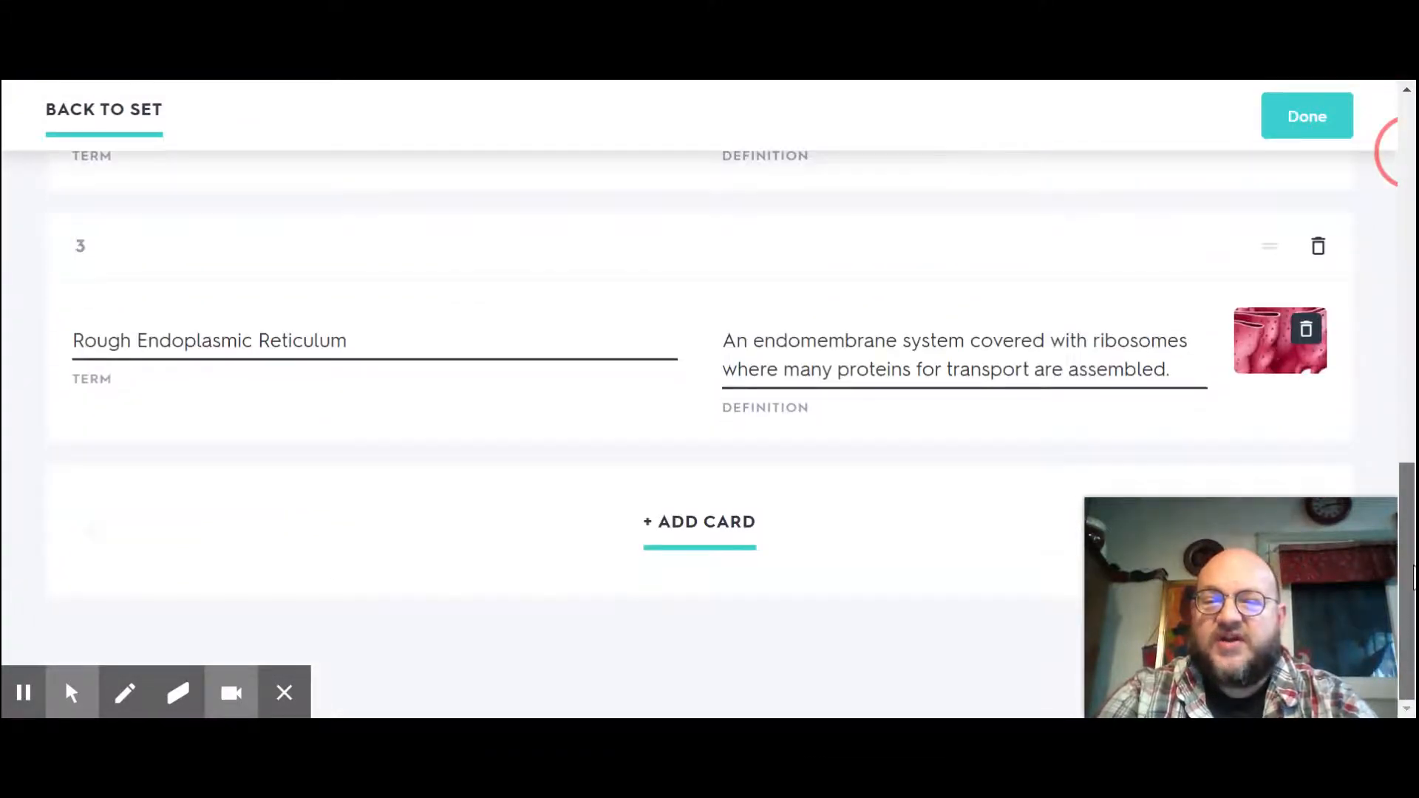
{"action": "left_click", "coordinate": [704, 530]}
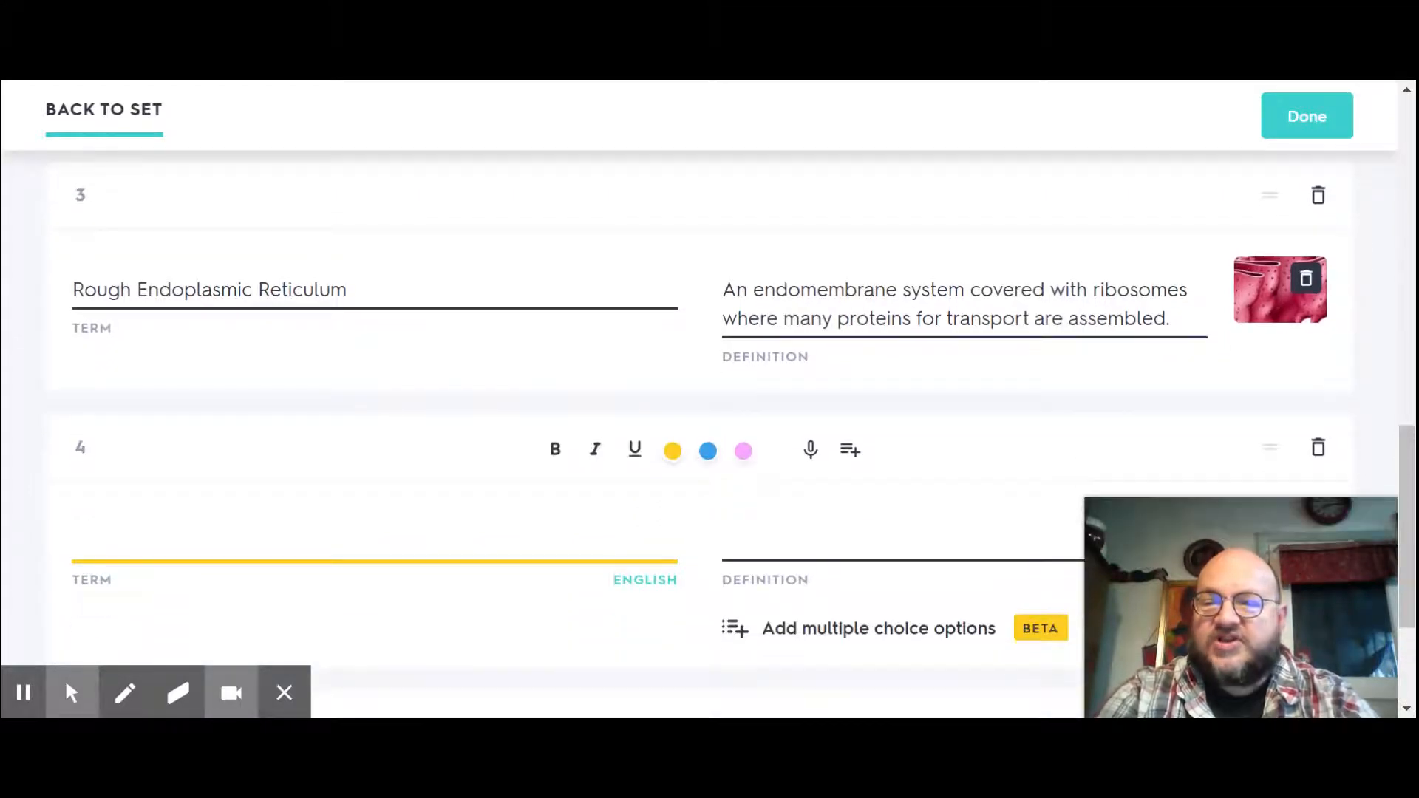
{"action": "left_click", "coordinate": [311, 566]}
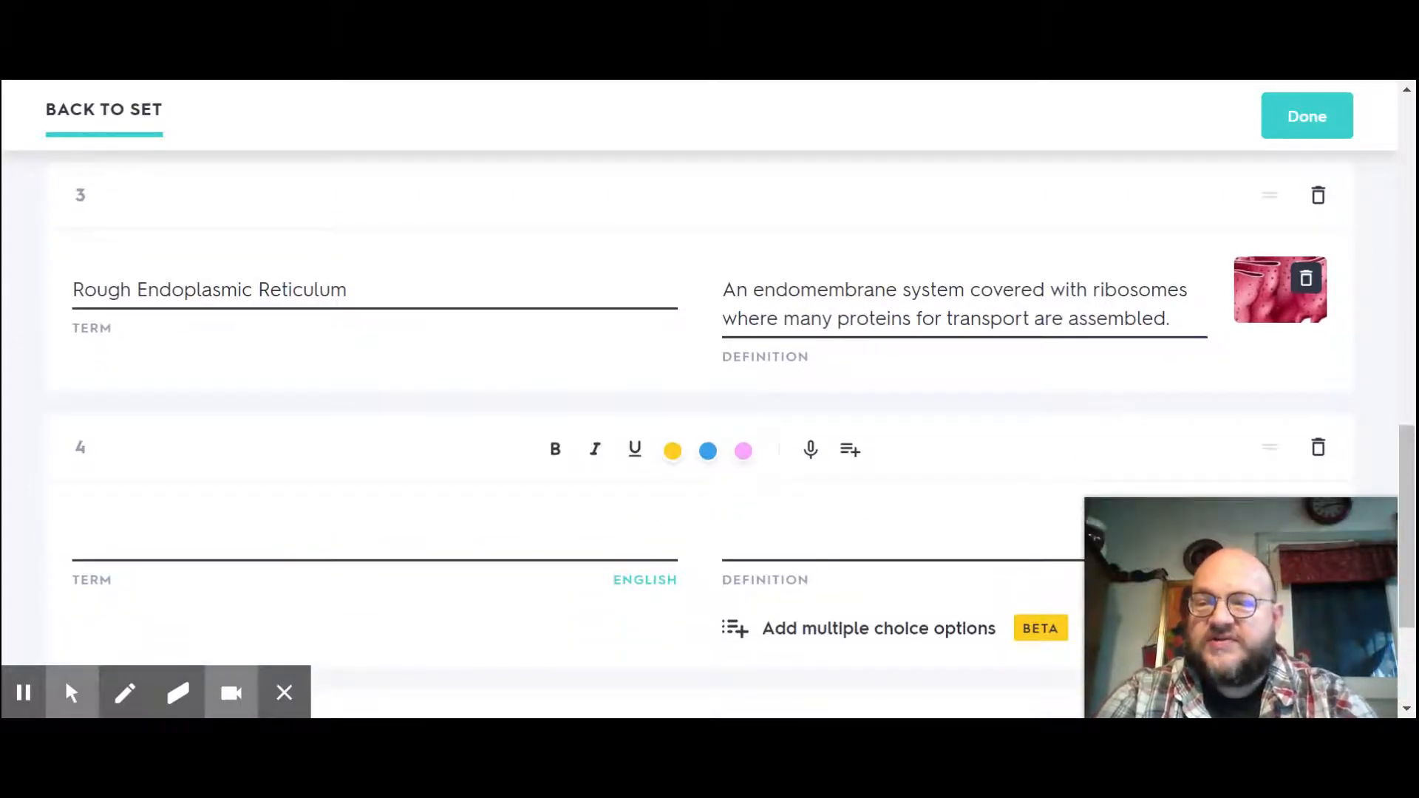
{"action": "left_click", "coordinate": [301, 554]}
{"action": "type", "text": "Nuu"}
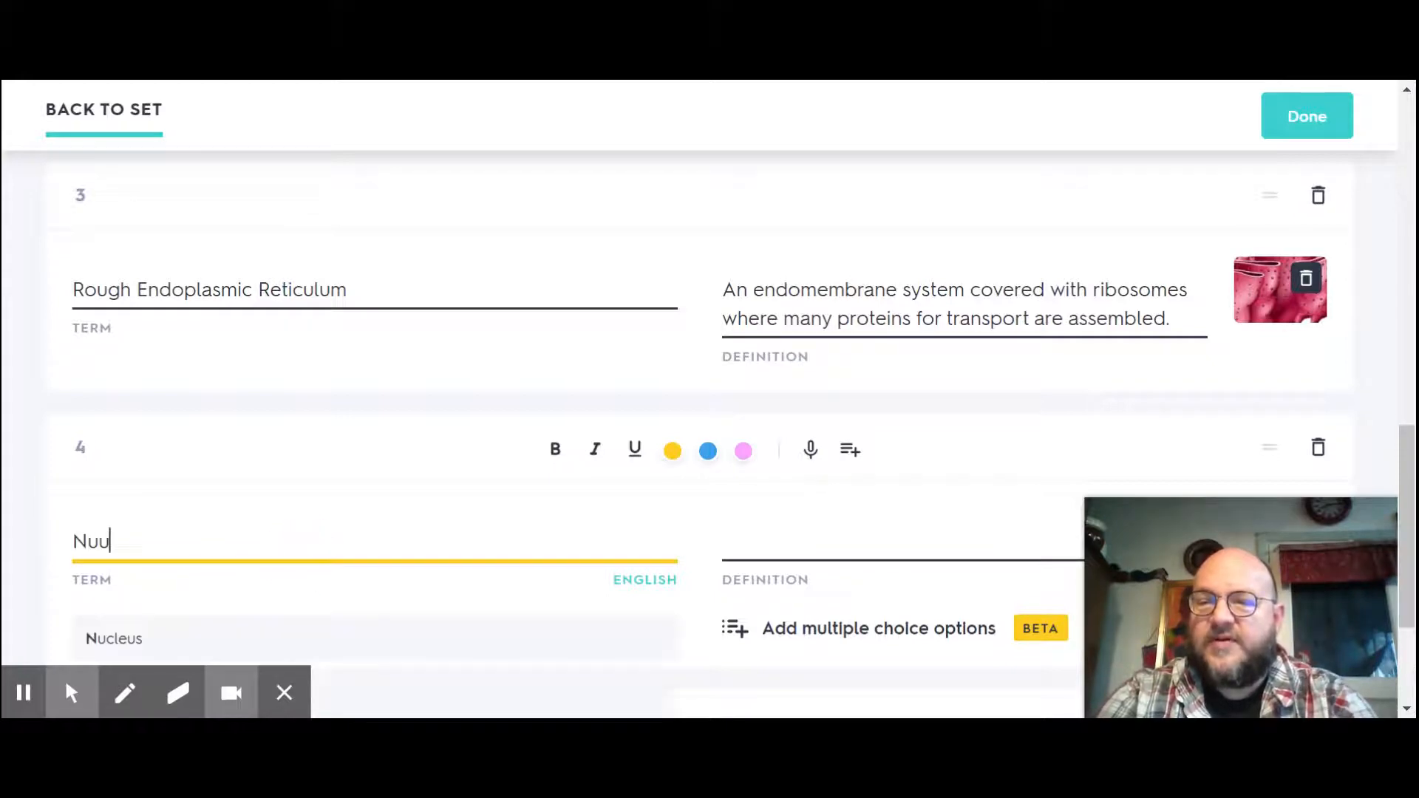
{"action": "key", "text": "BackSpace"}
{"action": "type", "text": "cl"}
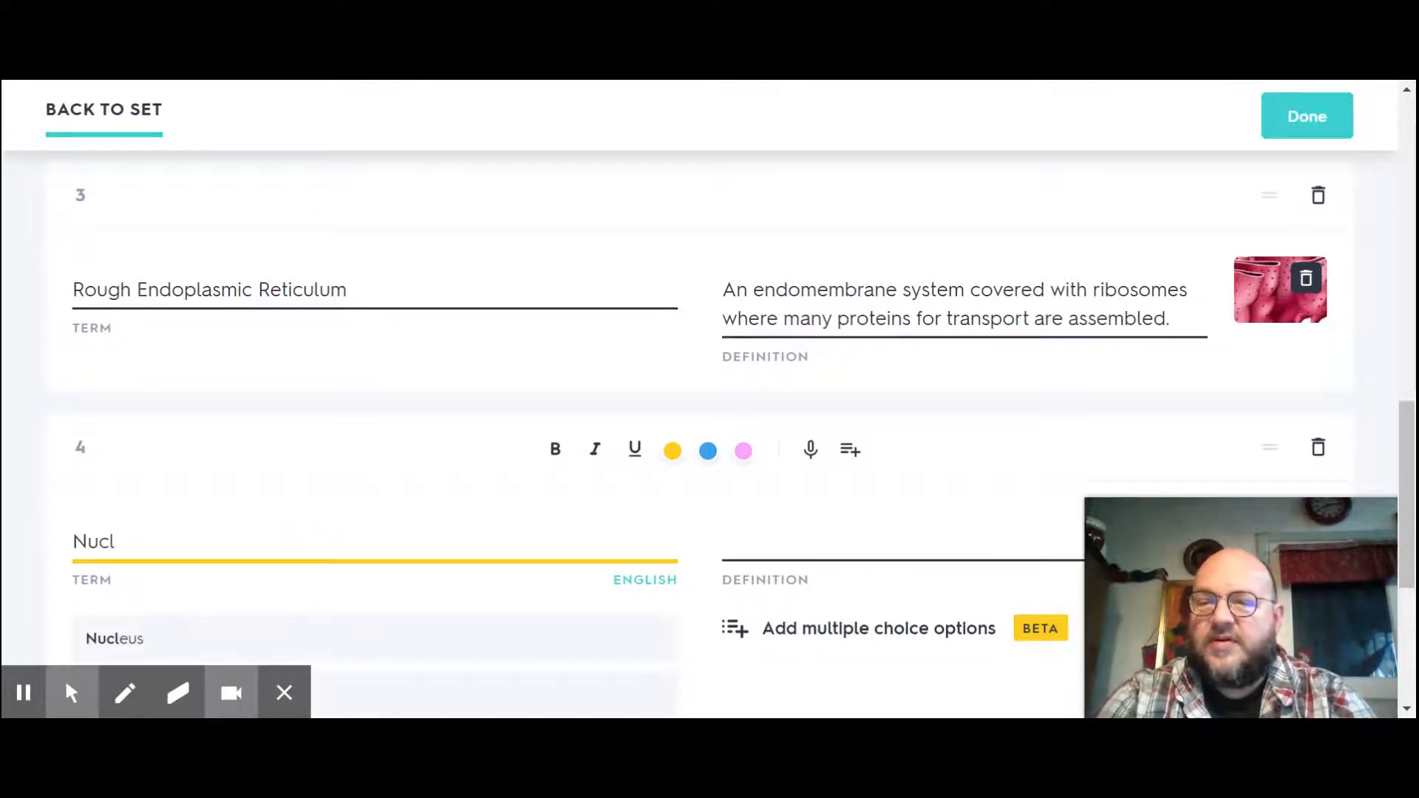
{"action": "type", "text": "eo"}
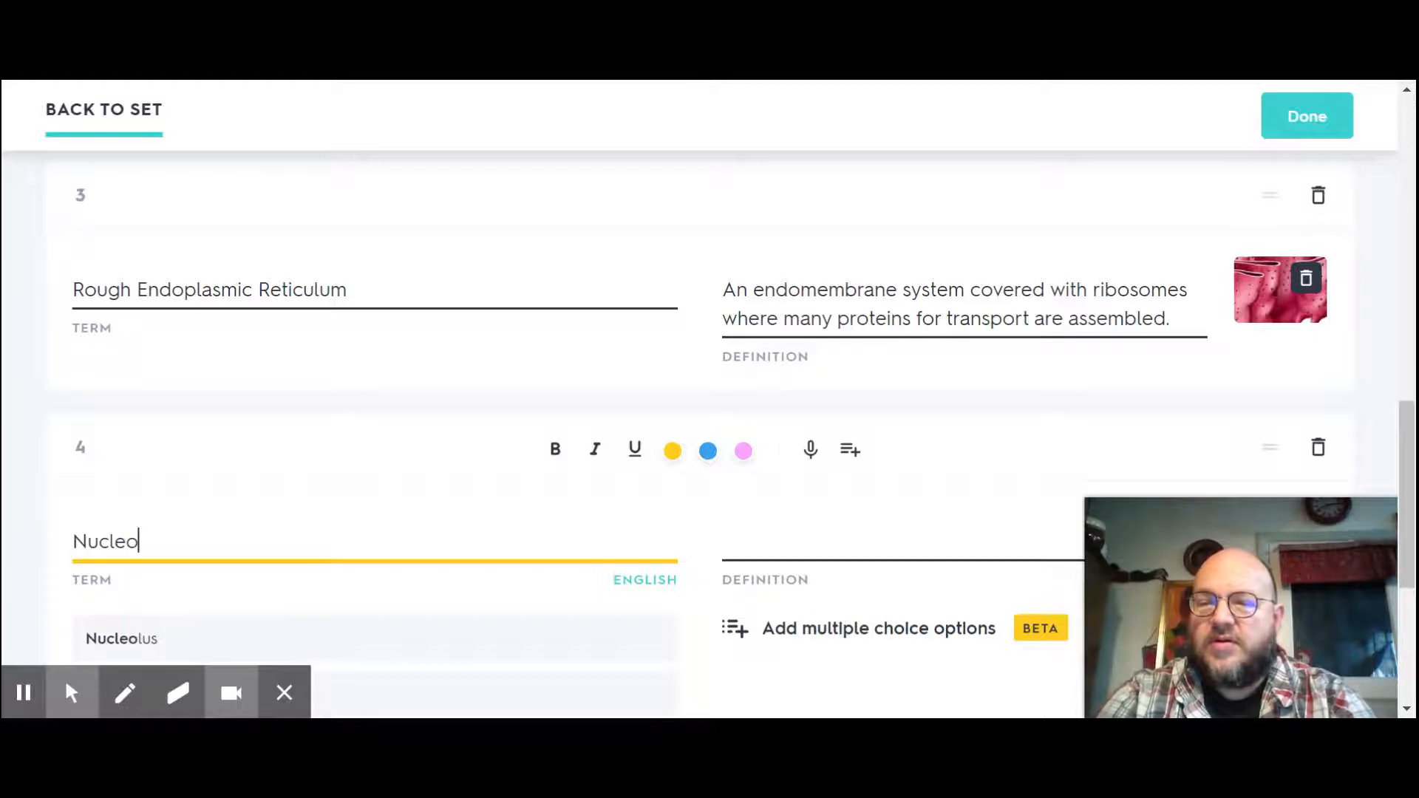
{"action": "type", "text": "l"}
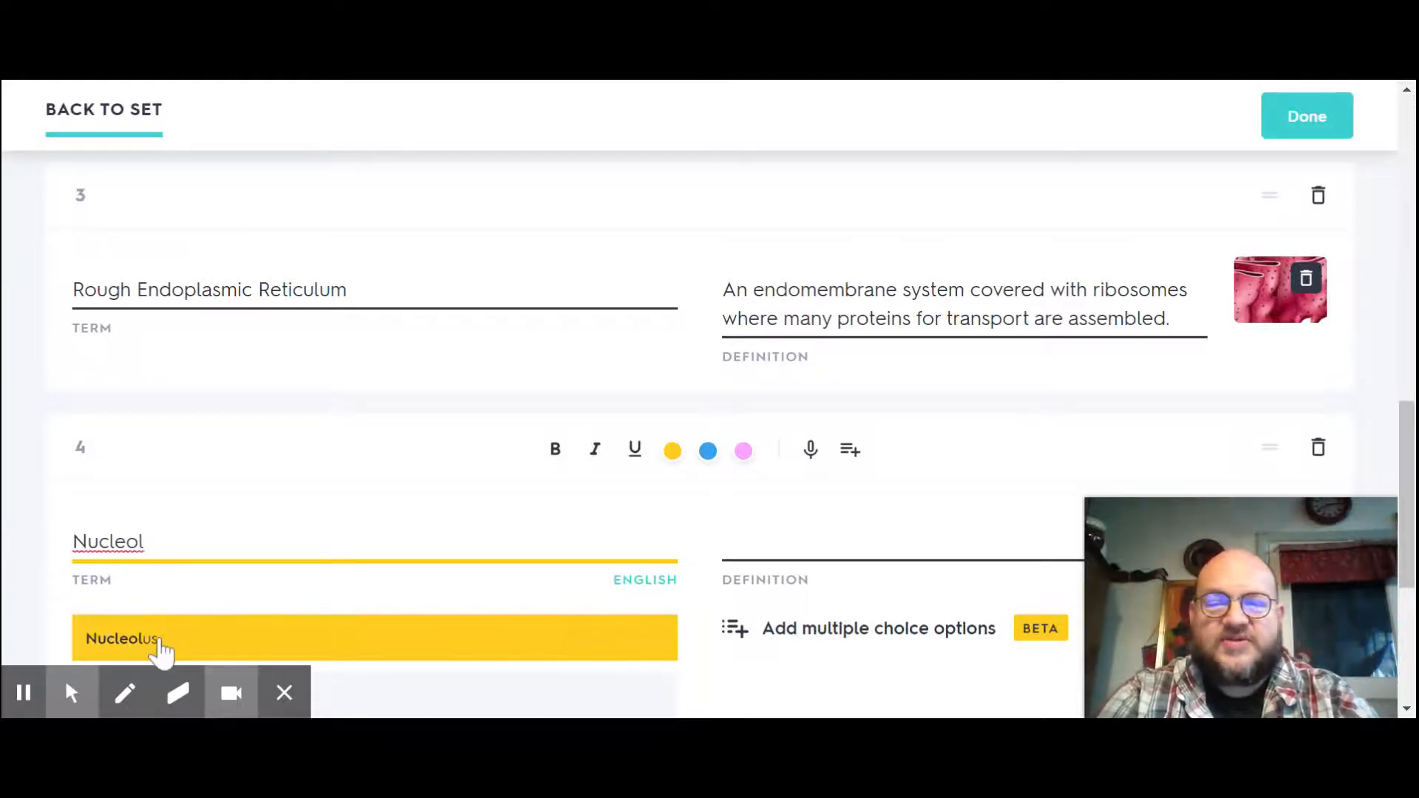
{"action": "left_click", "coordinate": [159, 639]}
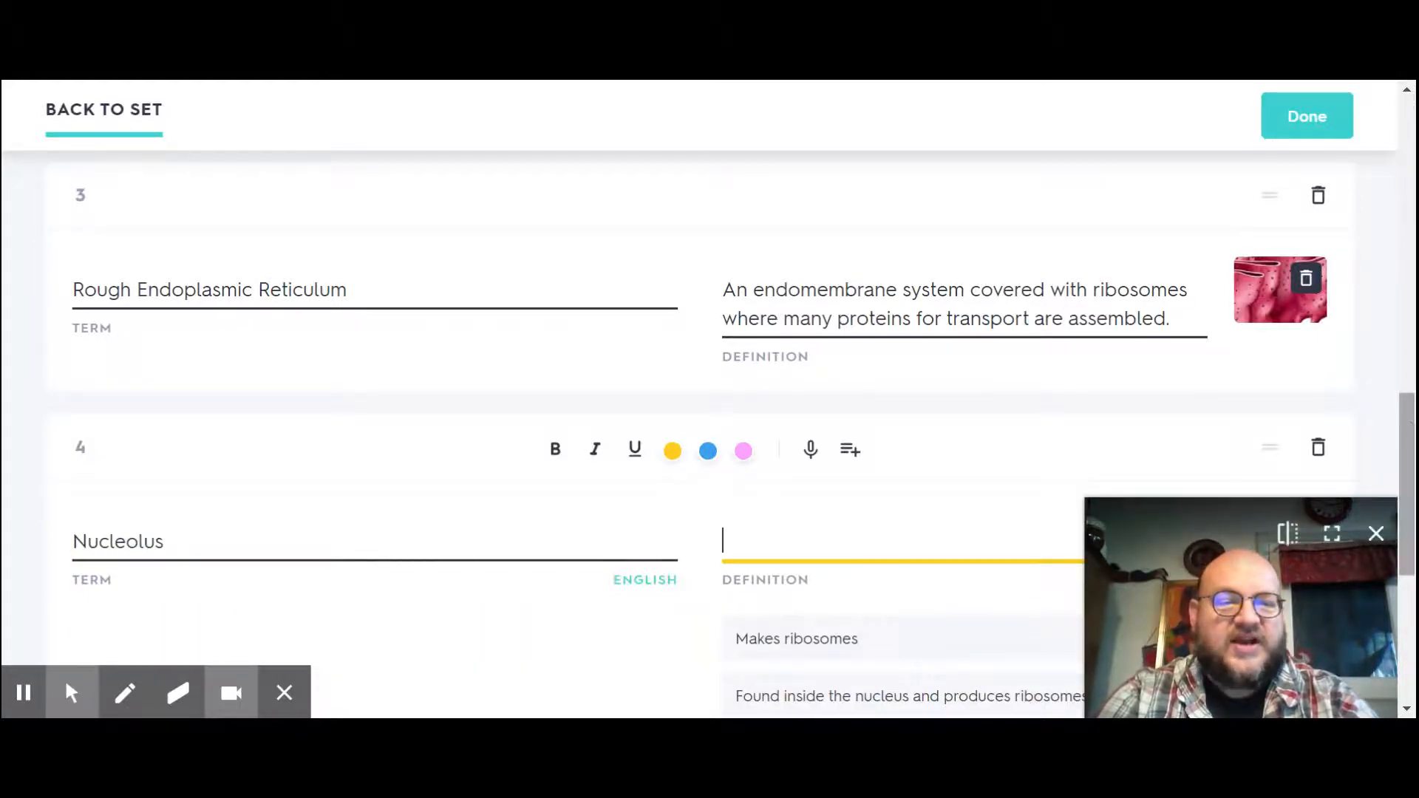
Give the Nucleolus card the suggested definition "Found inside the nucleus and produces ribosomes" and the first suggested image, the whole-cell illustration.
{"action": "left_click_drag", "start_coordinate": [1410, 427], "coordinate": [1410, 518]}
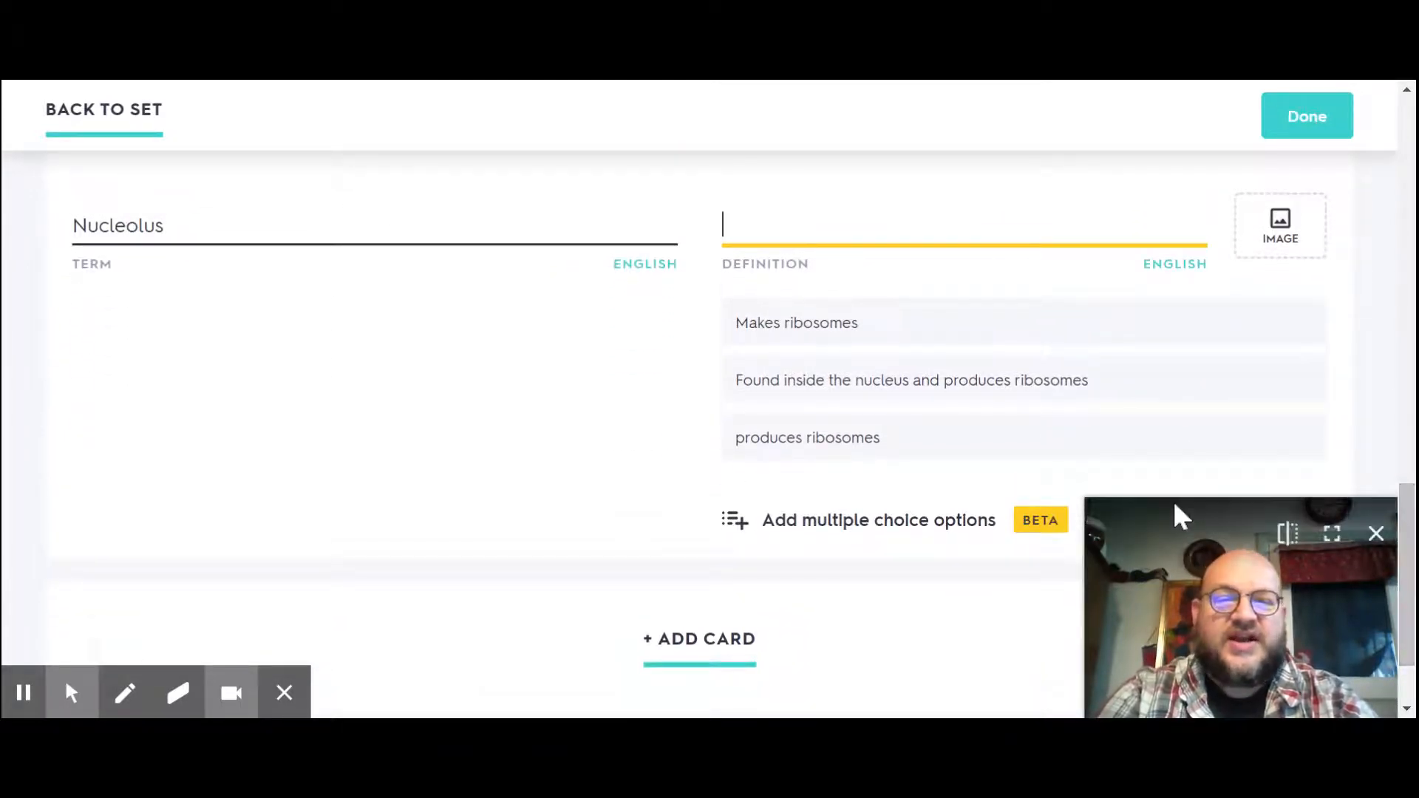
{"action": "left_click", "coordinate": [877, 380]}
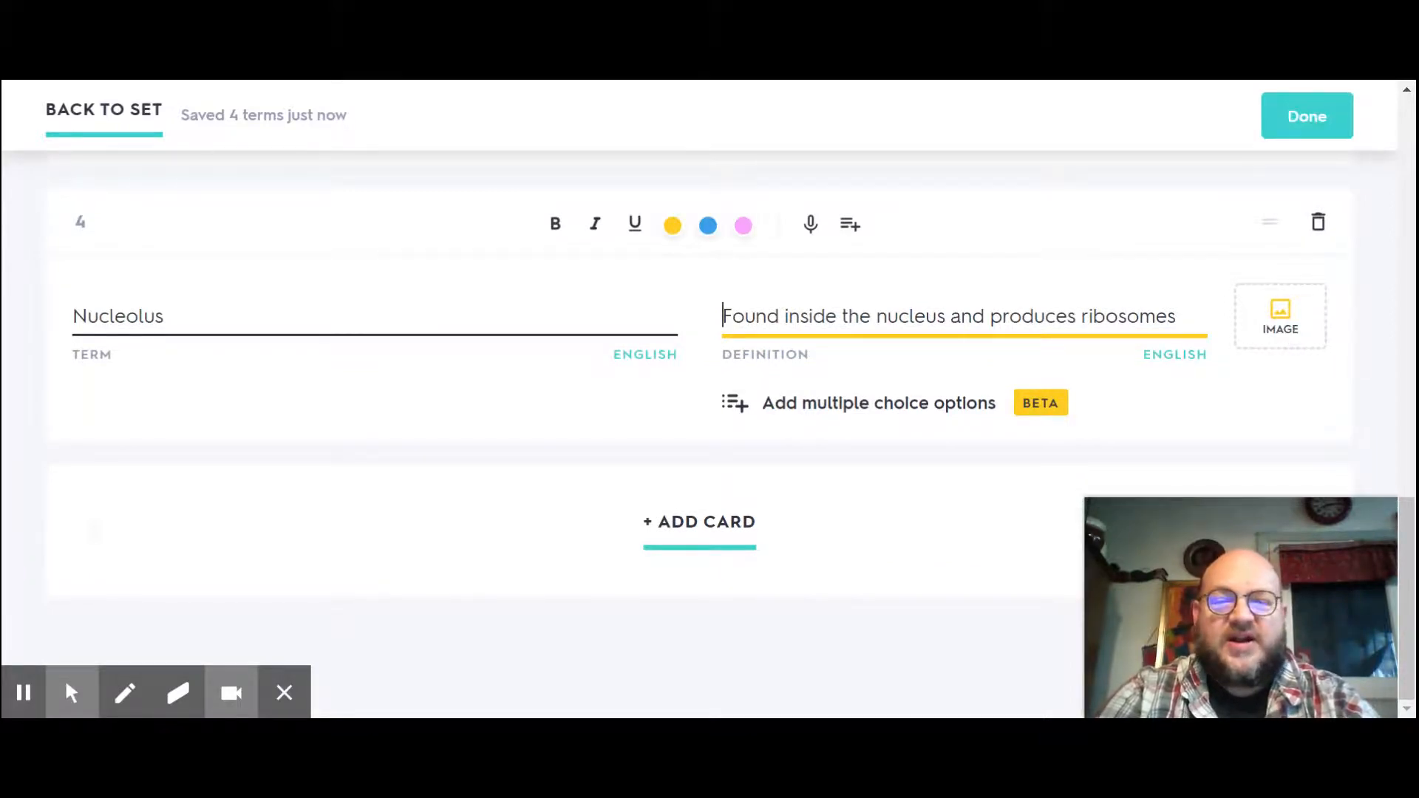
{"action": "left_click", "coordinate": [1280, 316]}
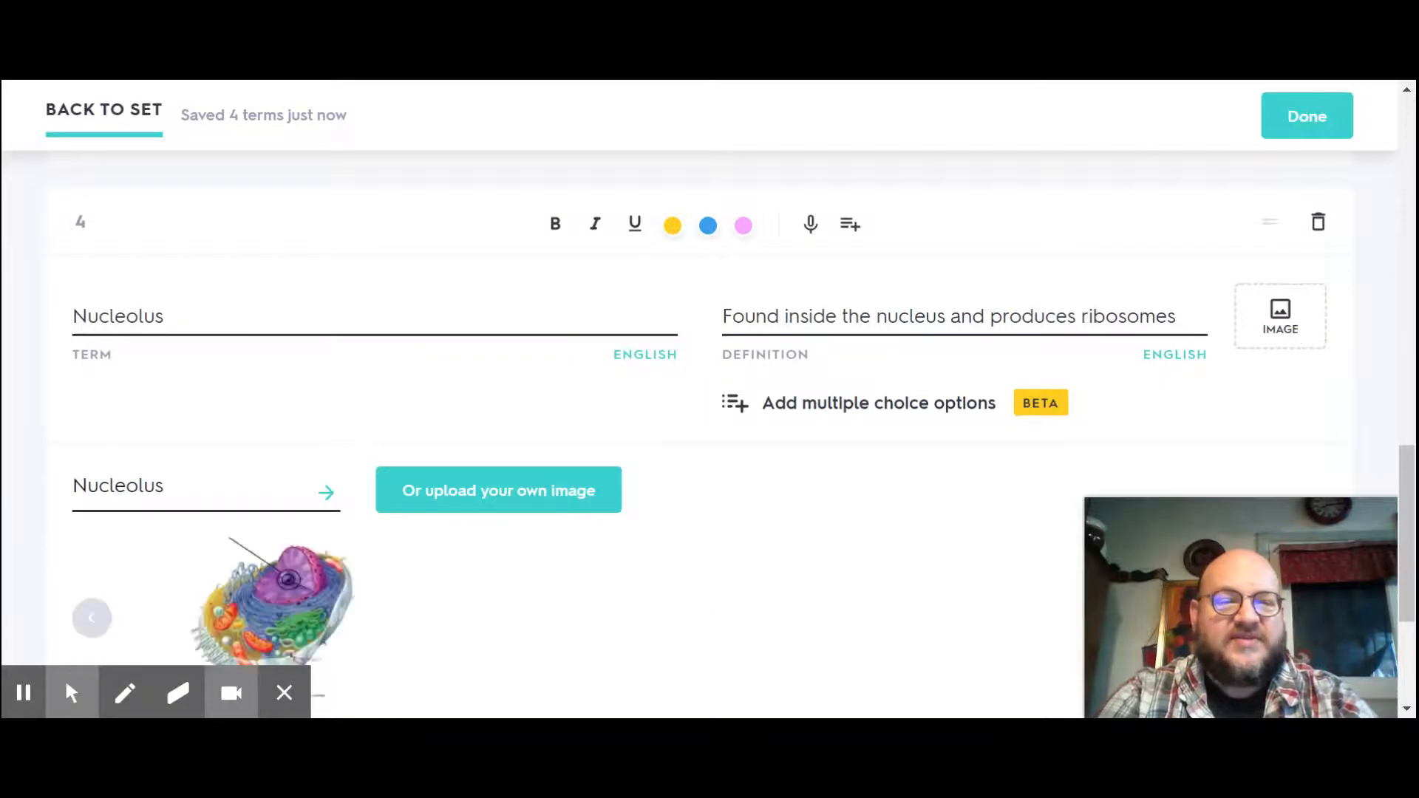
{"action": "left_click", "coordinate": [1409, 488]}
{"action": "scroll", "coordinate": [710, 484], "scroll_direction": "down", "scroll_amount": 4}
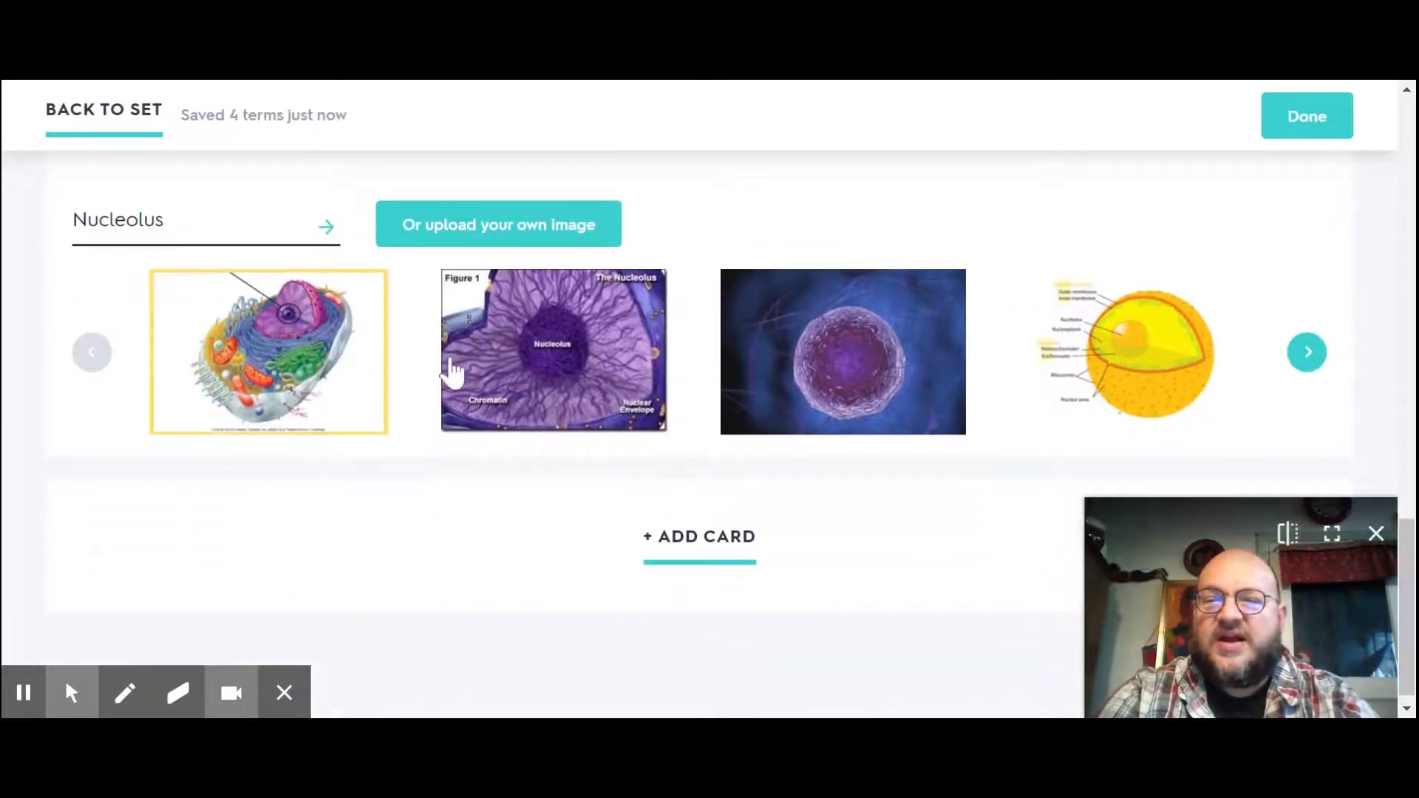
{"action": "left_click", "coordinate": [294, 353]}
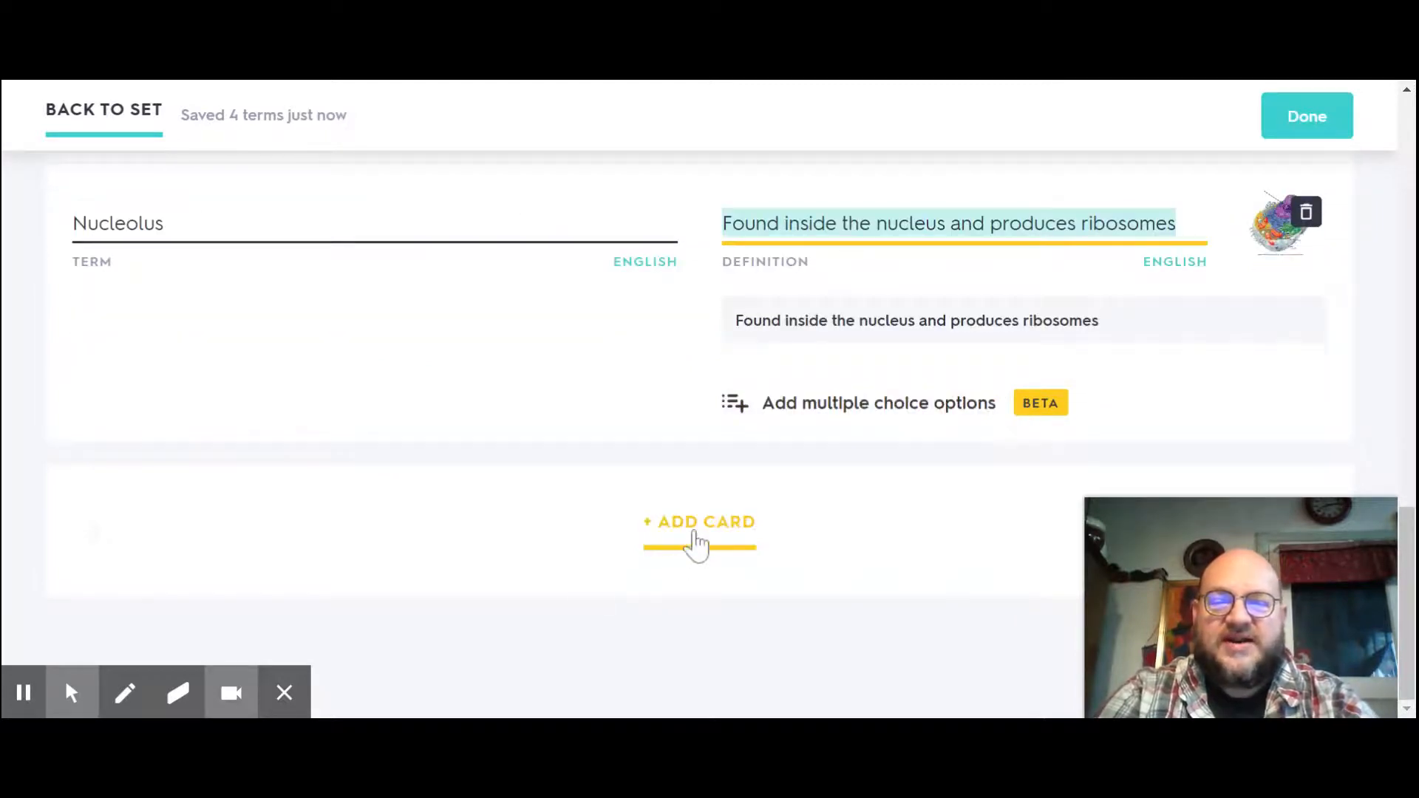
Add a fifth card with the term "Cytoplasm" and the suggested definition "A jellylike fluid inside the cell in which the organelles are suspended".
{"action": "left_click", "coordinate": [695, 542]}
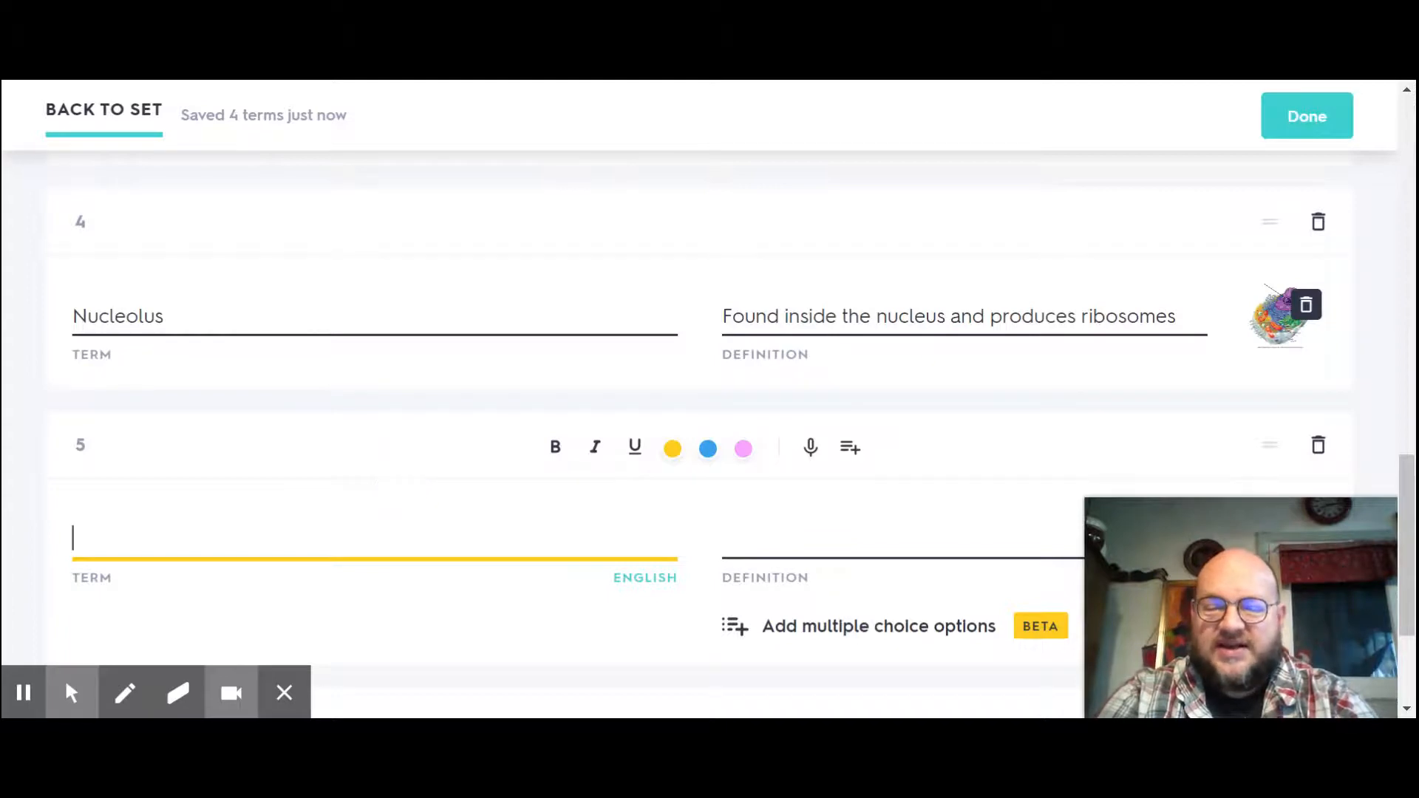
{"action": "type", "text": "cyto"}
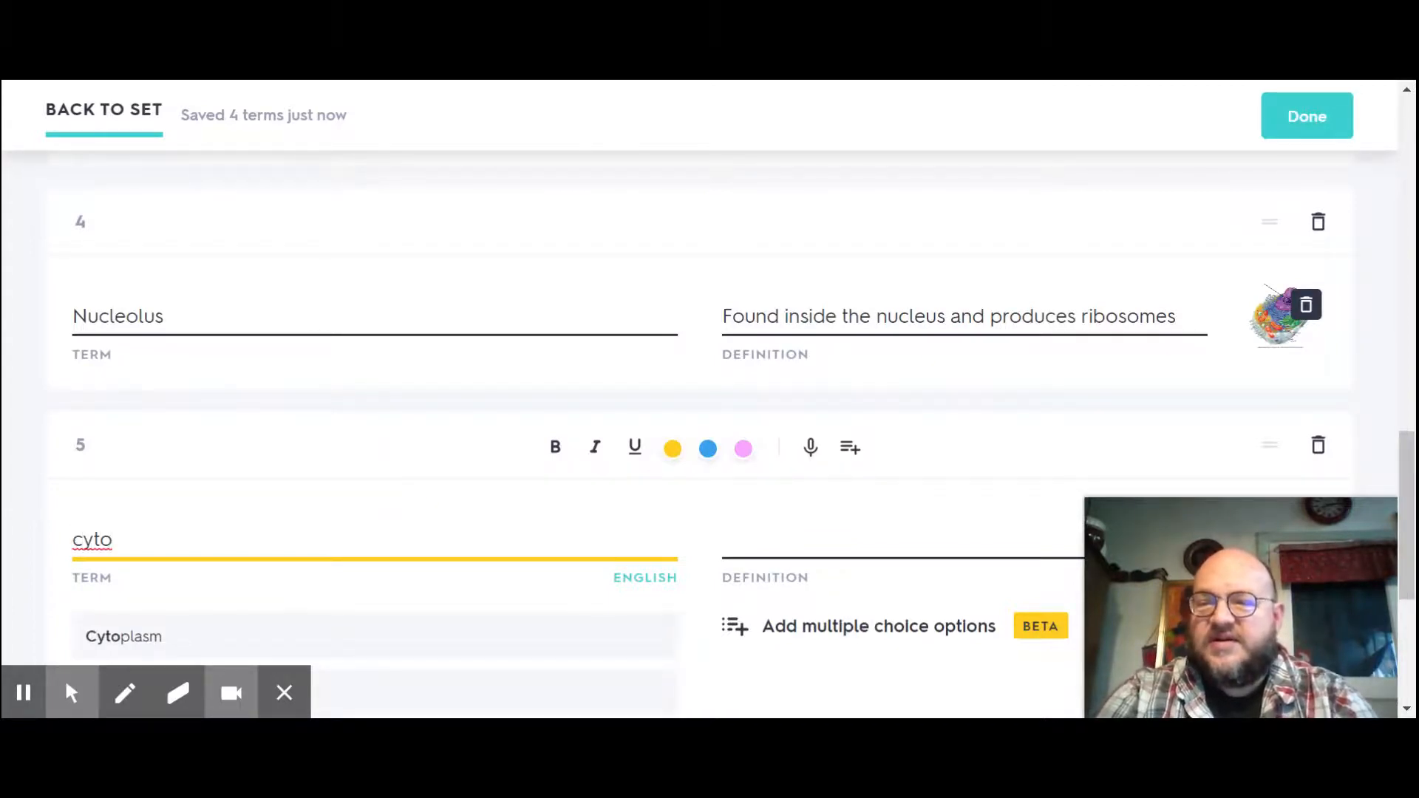
{"action": "left_click", "coordinate": [216, 648]}
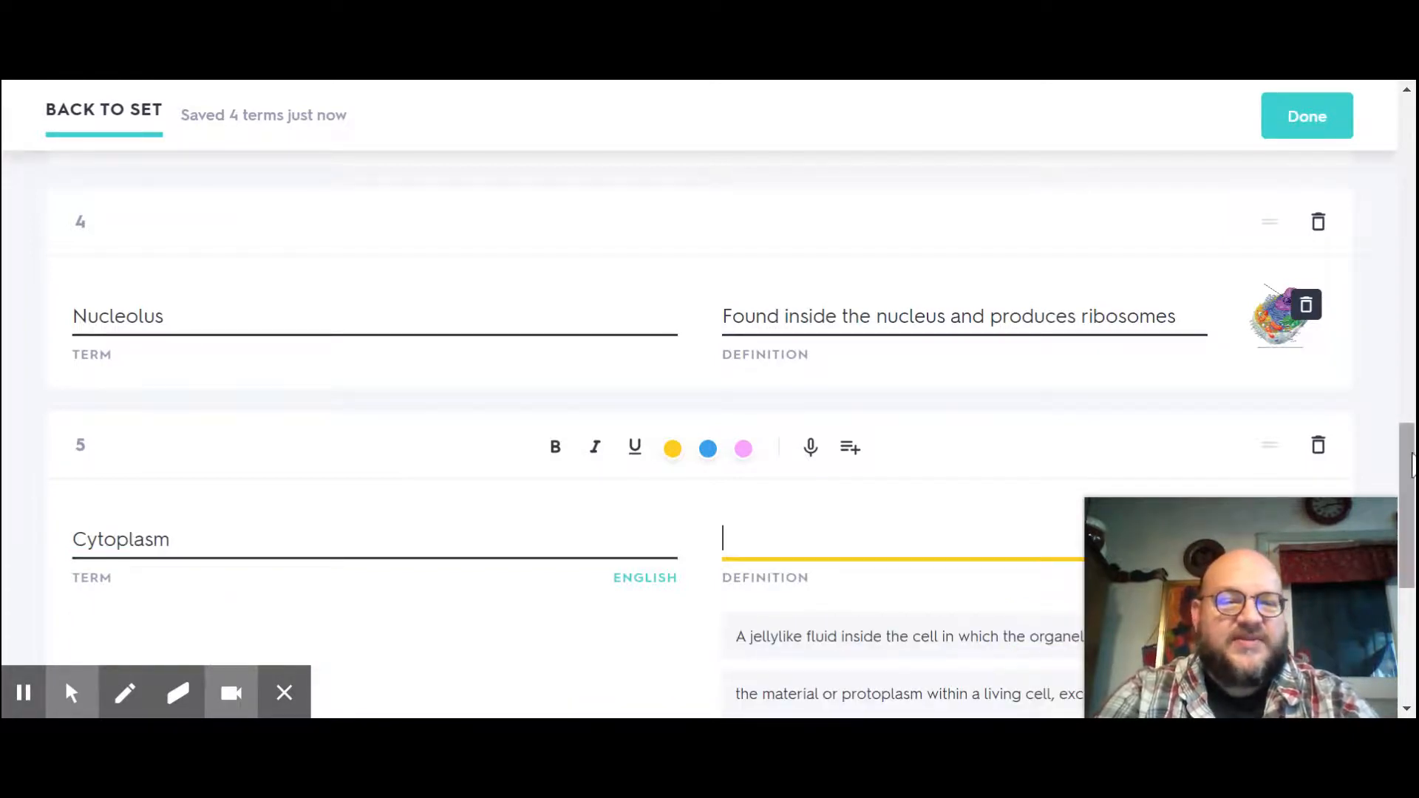
{"action": "left_click_drag", "start_coordinate": [1413, 466], "coordinate": [1413, 560]}
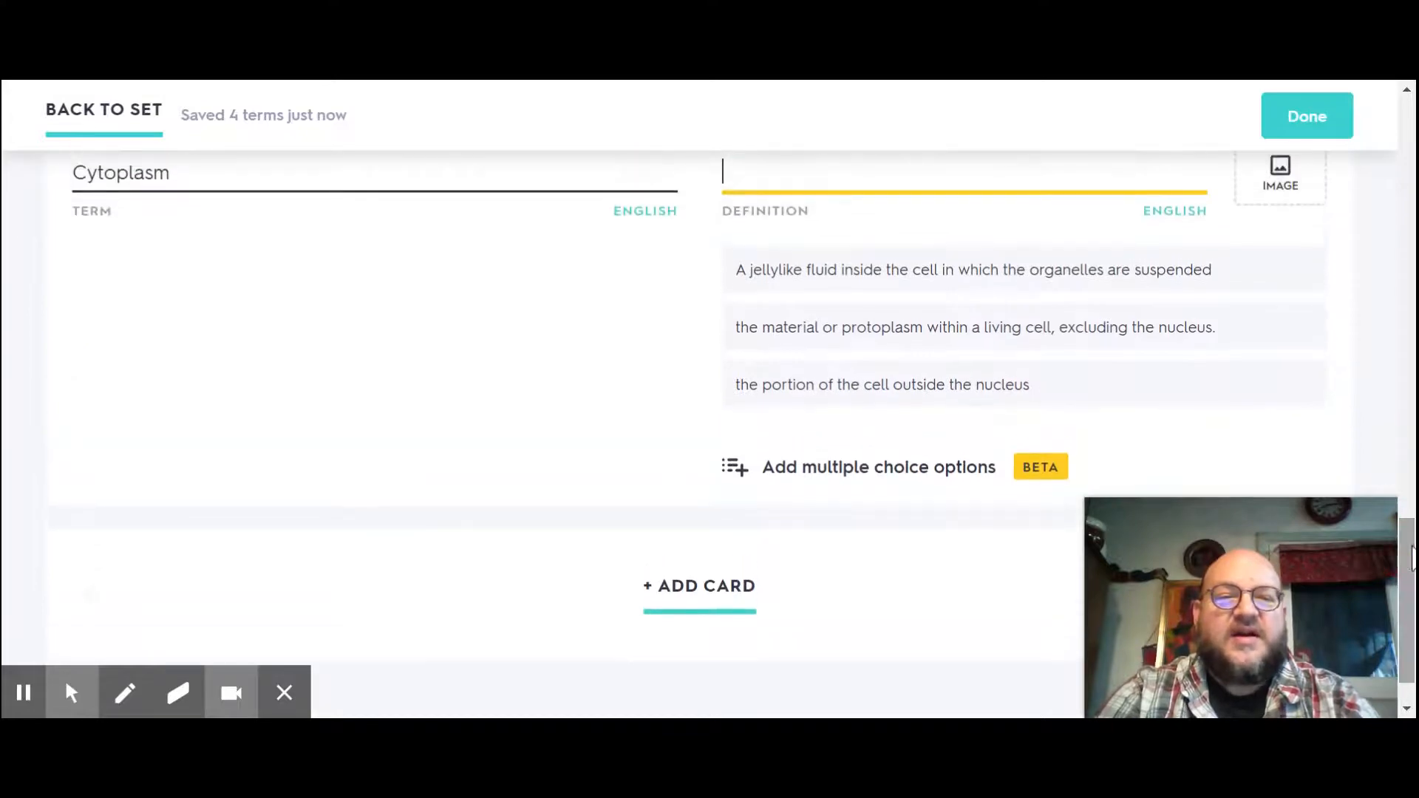
{"action": "left_click", "coordinate": [1007, 288]}
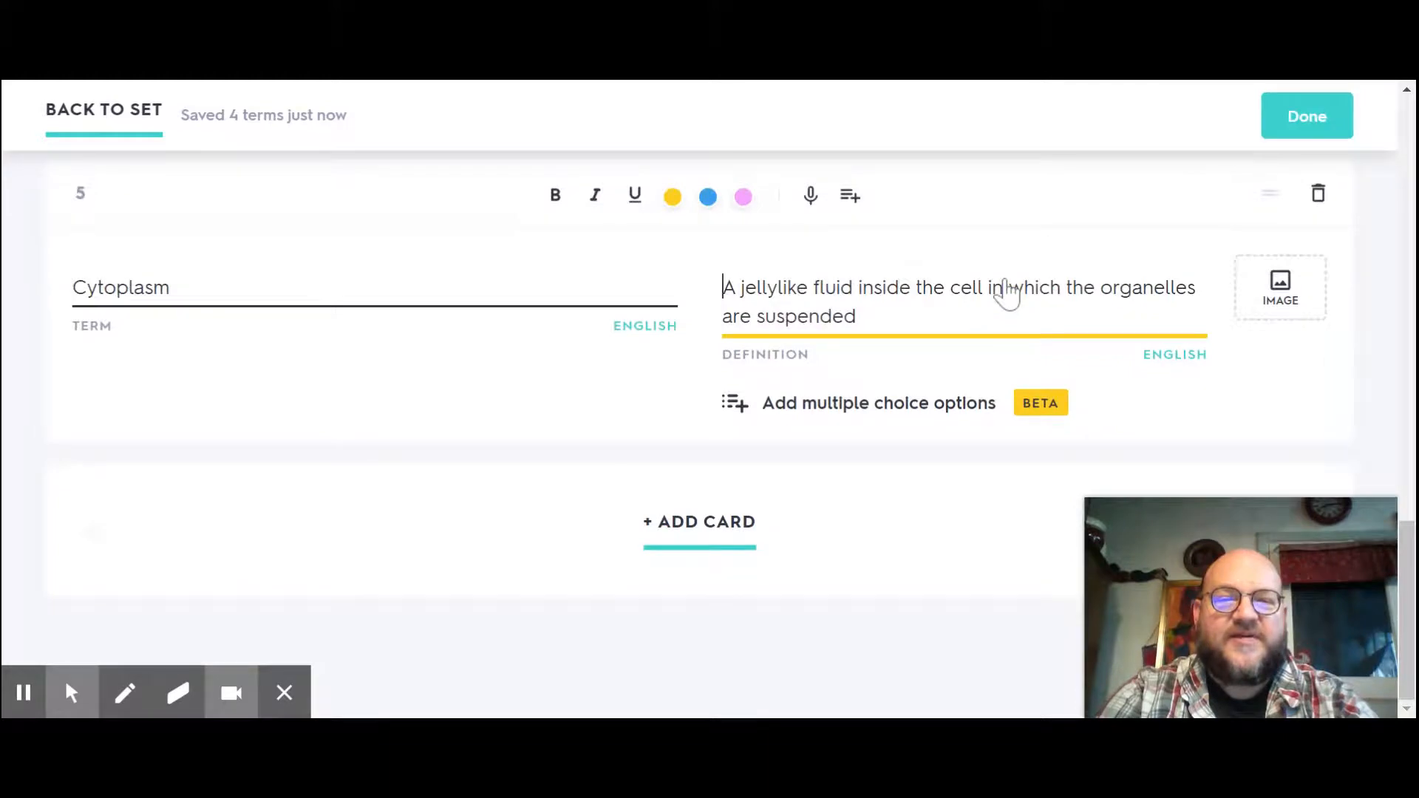
Add the suggested cell image with the red arrow to the Cytoplasm card.
{"action": "left_click", "coordinate": [1274, 297]}
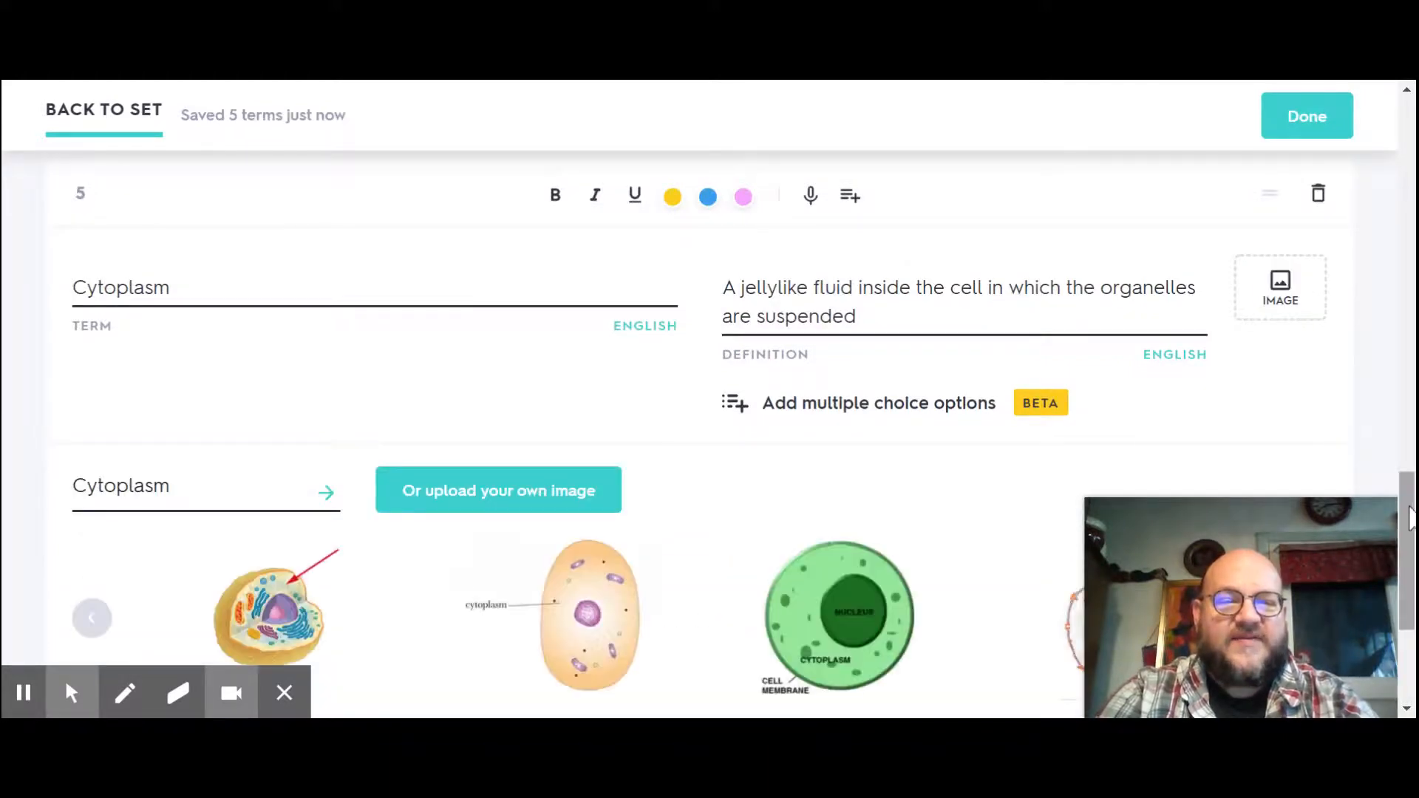
{"action": "left_click_drag", "start_coordinate": [1410, 505], "coordinate": [1410, 565]}
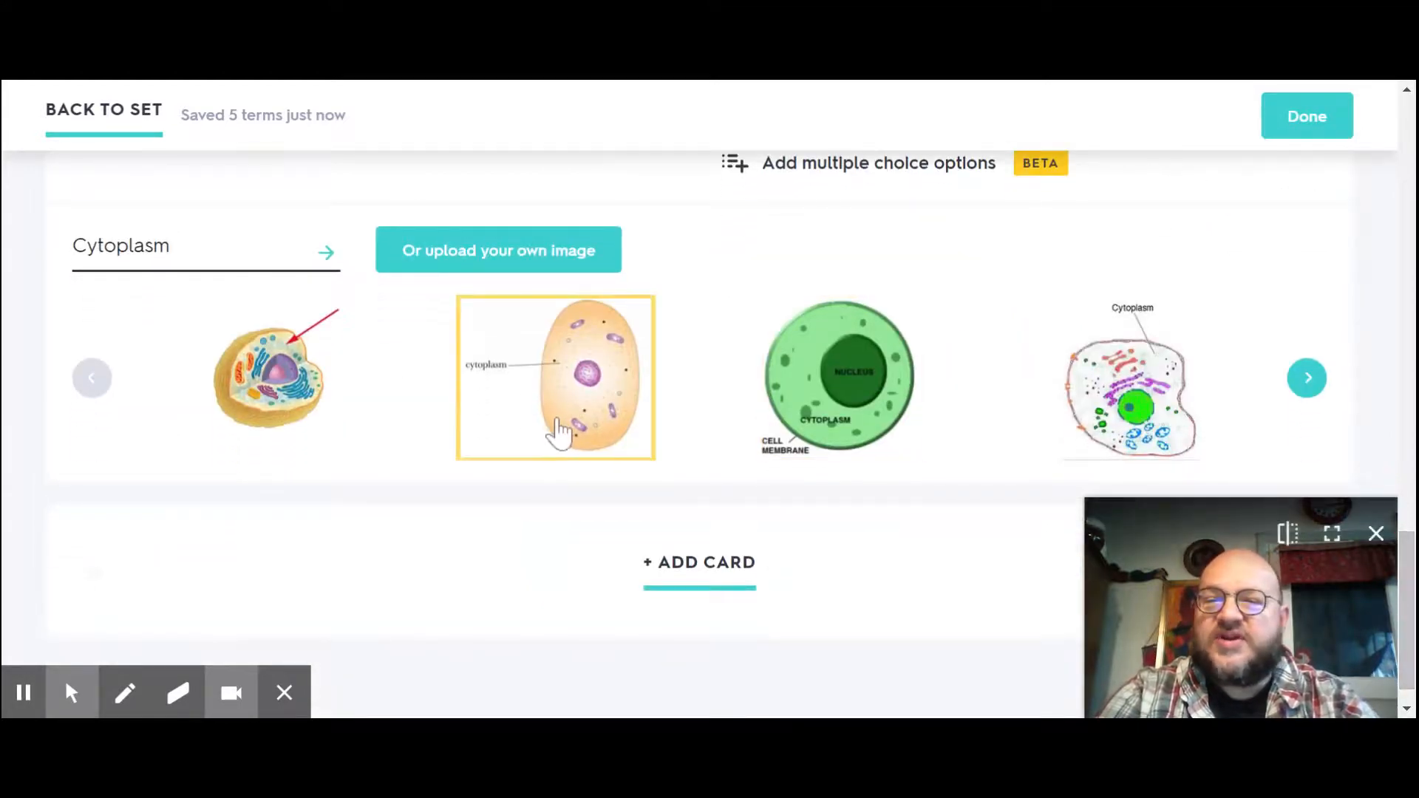
{"action": "left_click", "coordinate": [283, 336]}
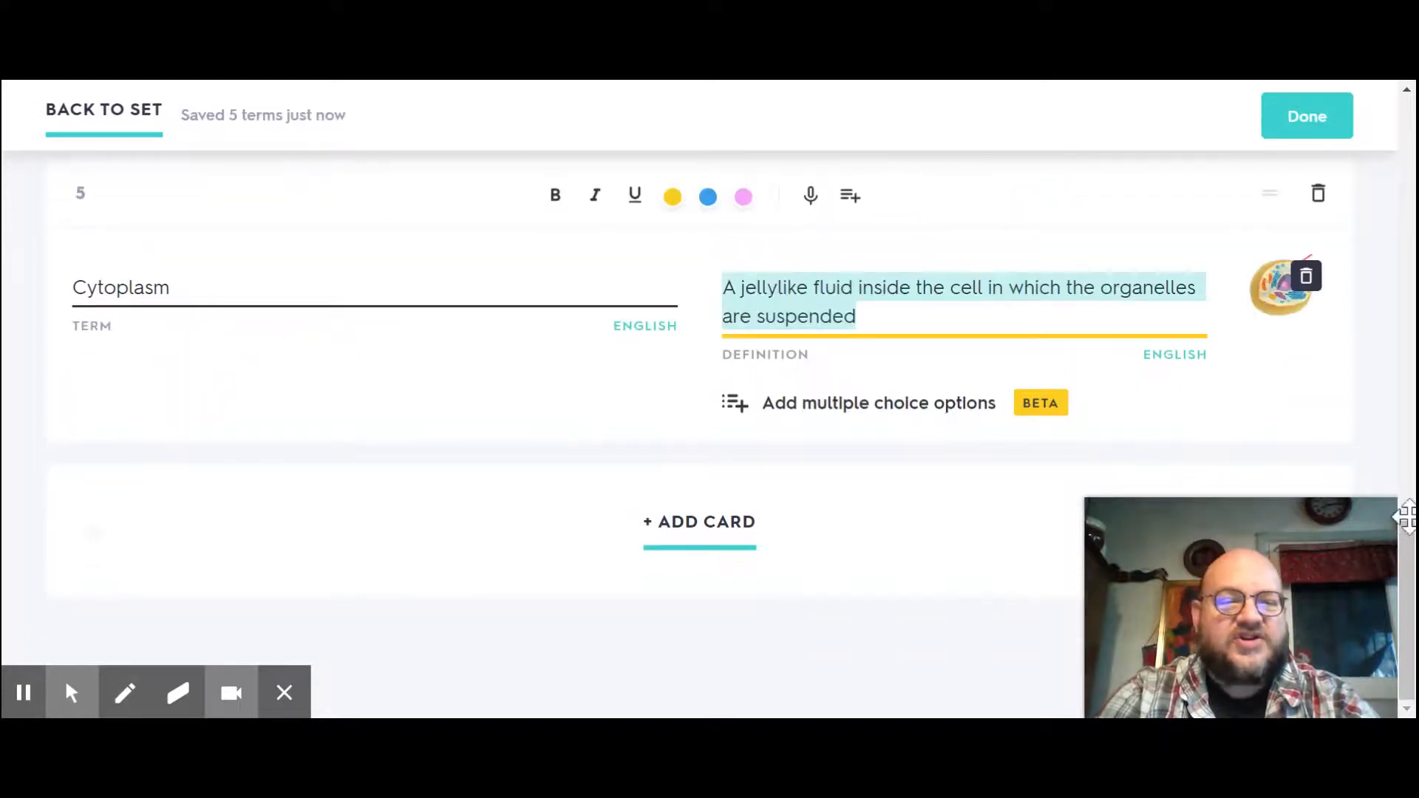
Add a sixth card with the term "Cytoskeleton" and the suggested definition "A network of long protein strands in the cytosol that helps support the cell".
{"action": "left_click", "coordinate": [1407, 561]}
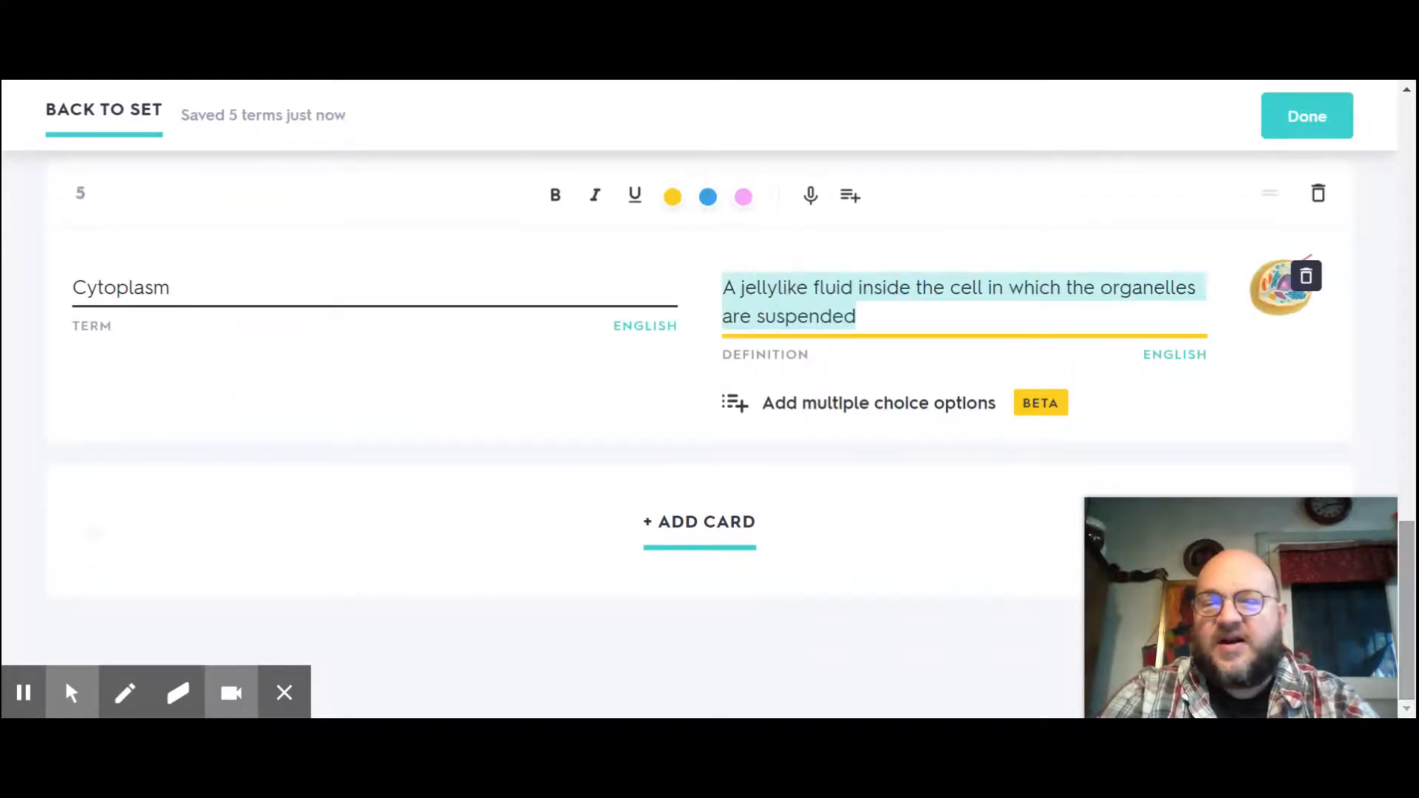
{"action": "left_click", "coordinate": [712, 541]}
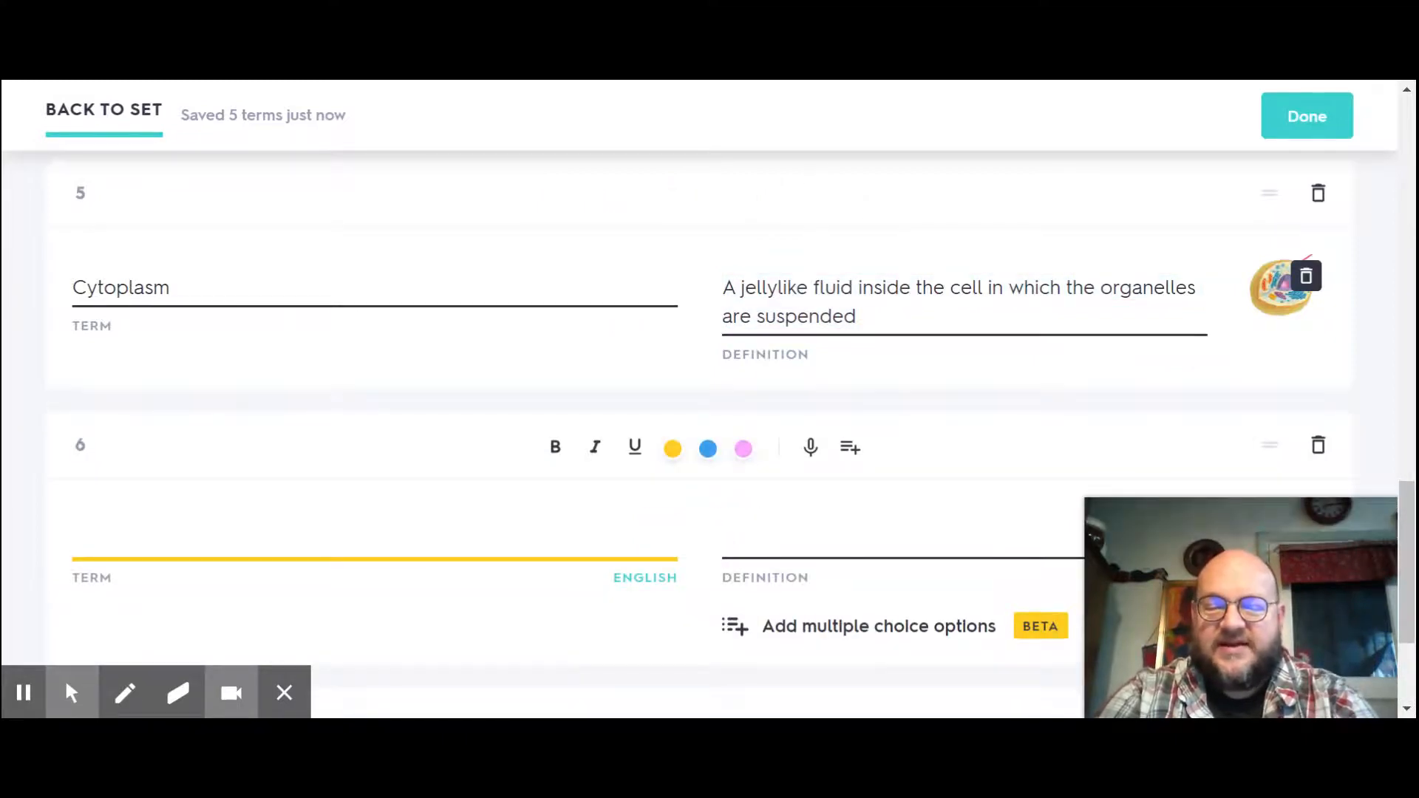
{"action": "type", "text": "cyt"}
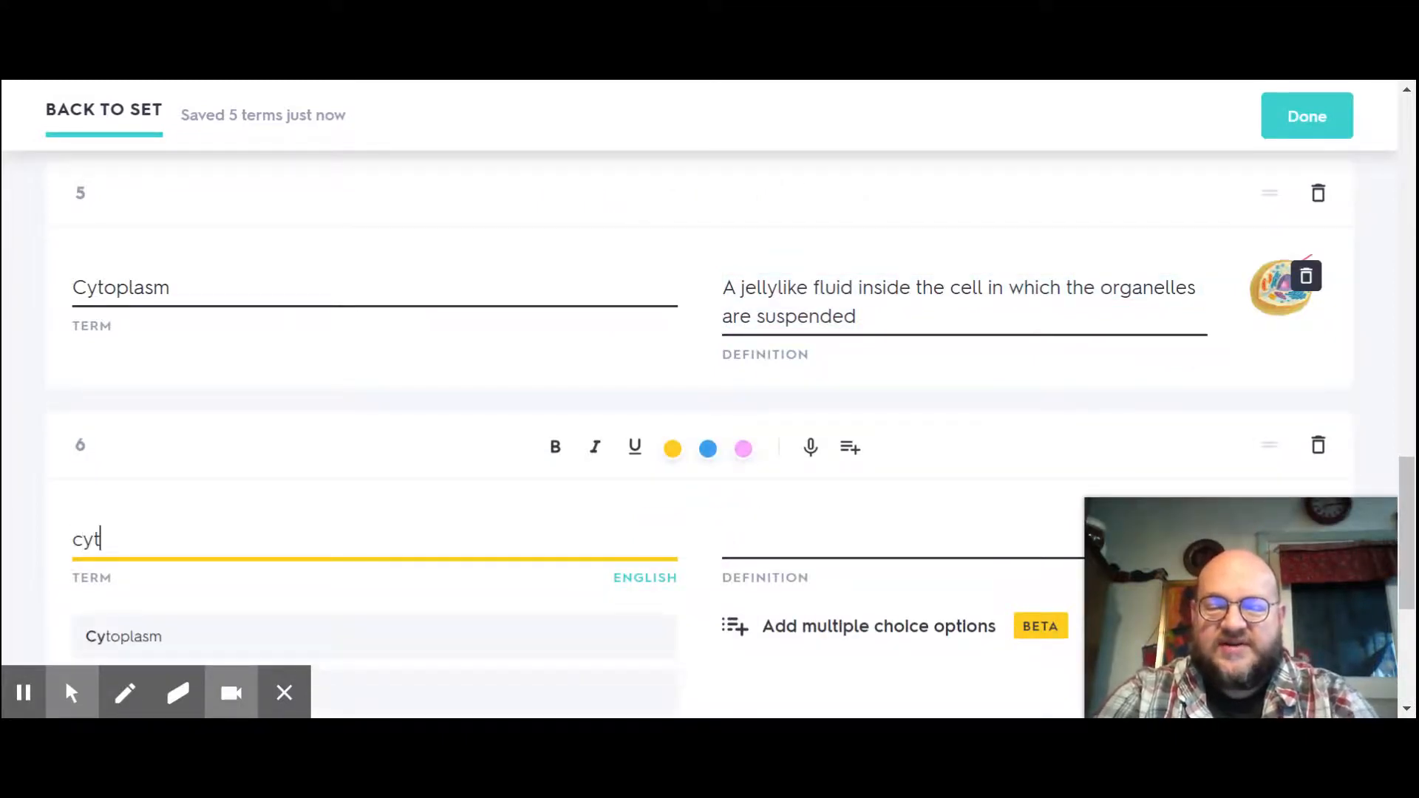
{"action": "type", "text": "osk"}
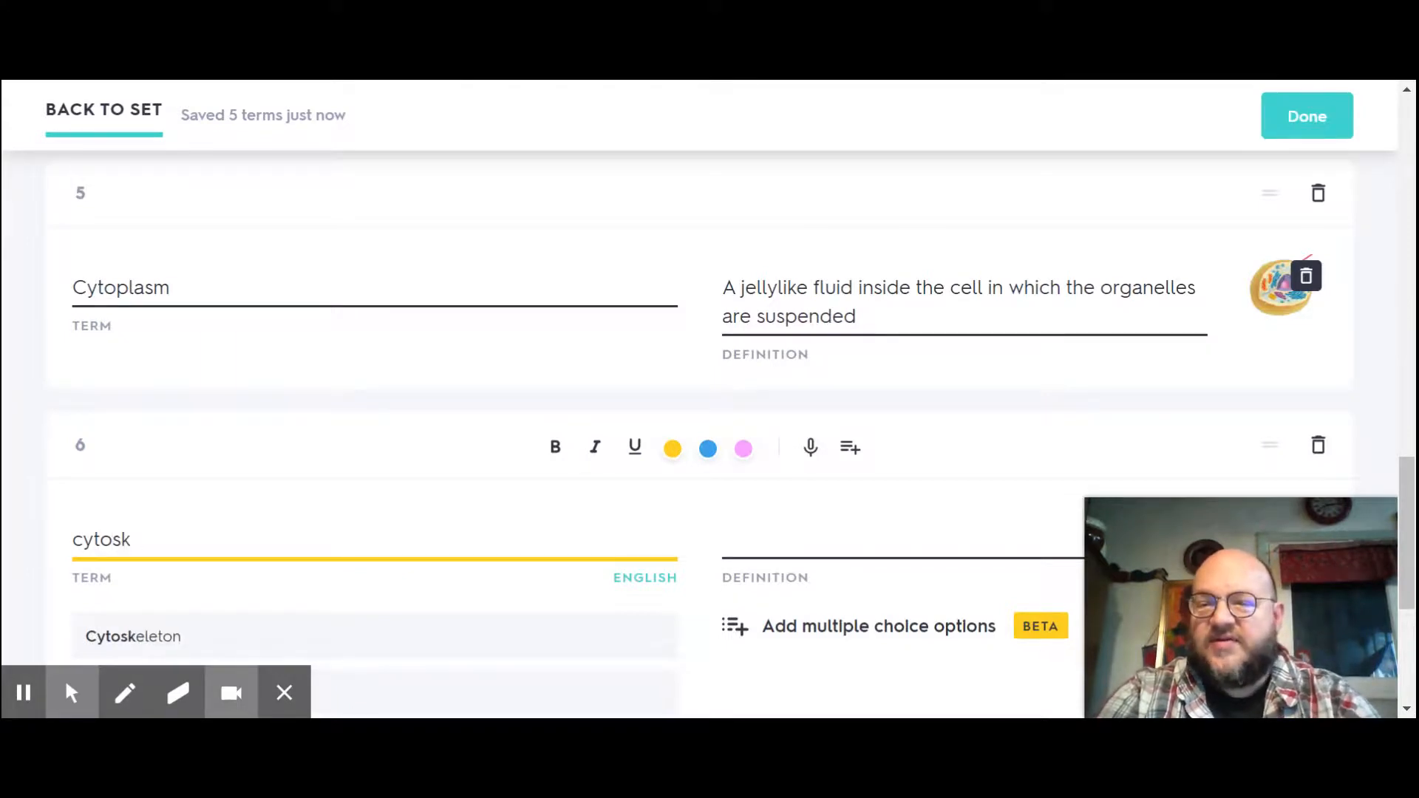
{"action": "left_click", "coordinate": [445, 656]}
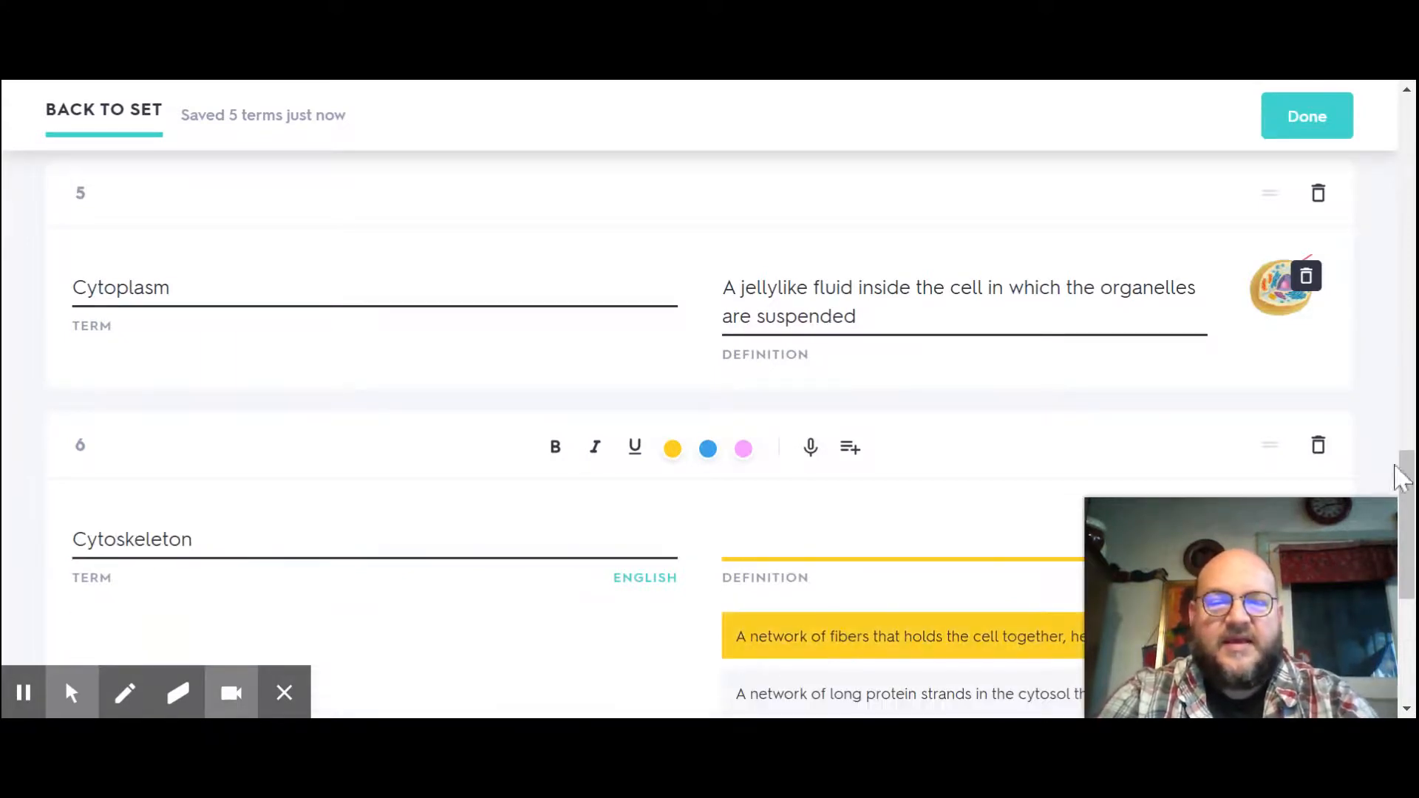
{"action": "left_click_drag", "start_coordinate": [1410, 491], "coordinate": [1411, 581]}
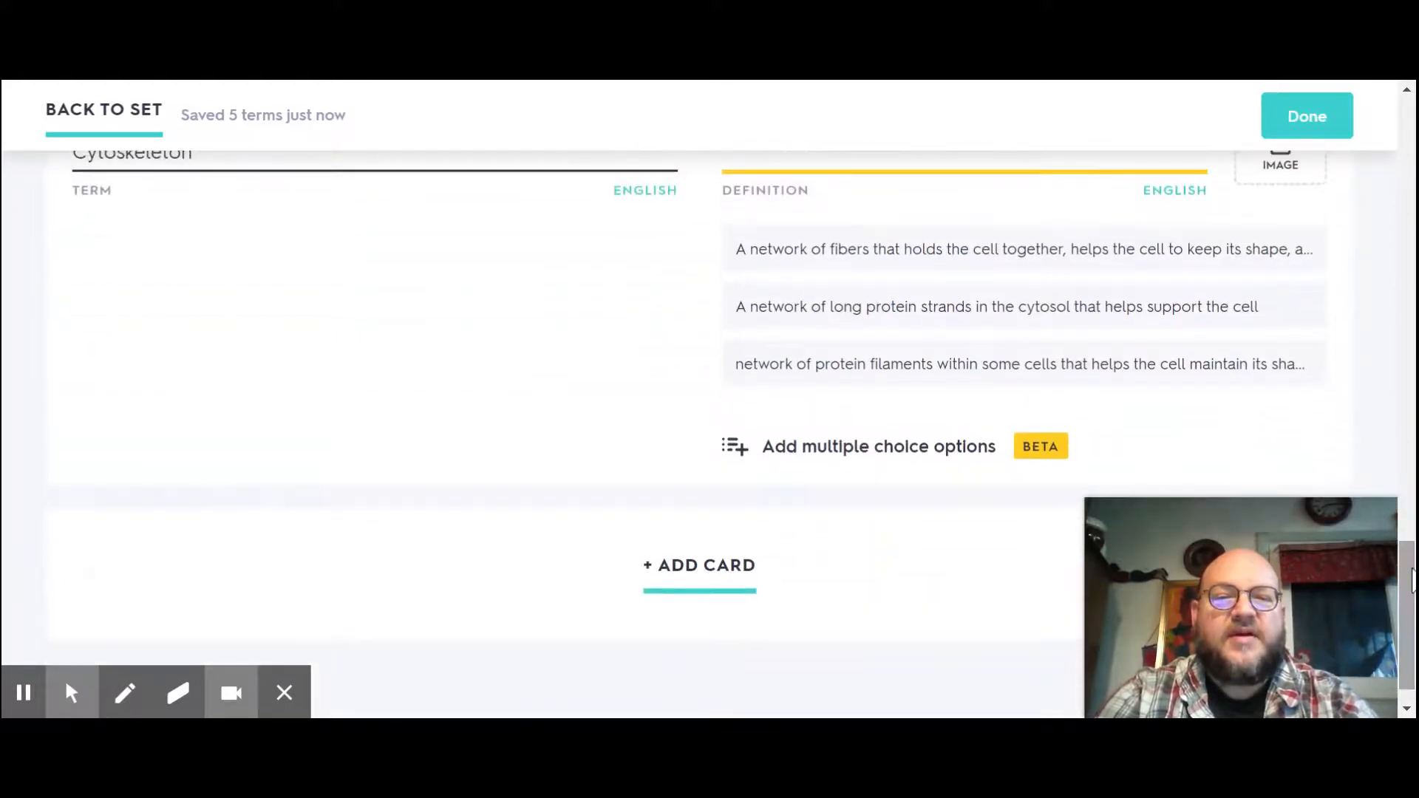
{"action": "left_click", "coordinate": [1043, 310]}
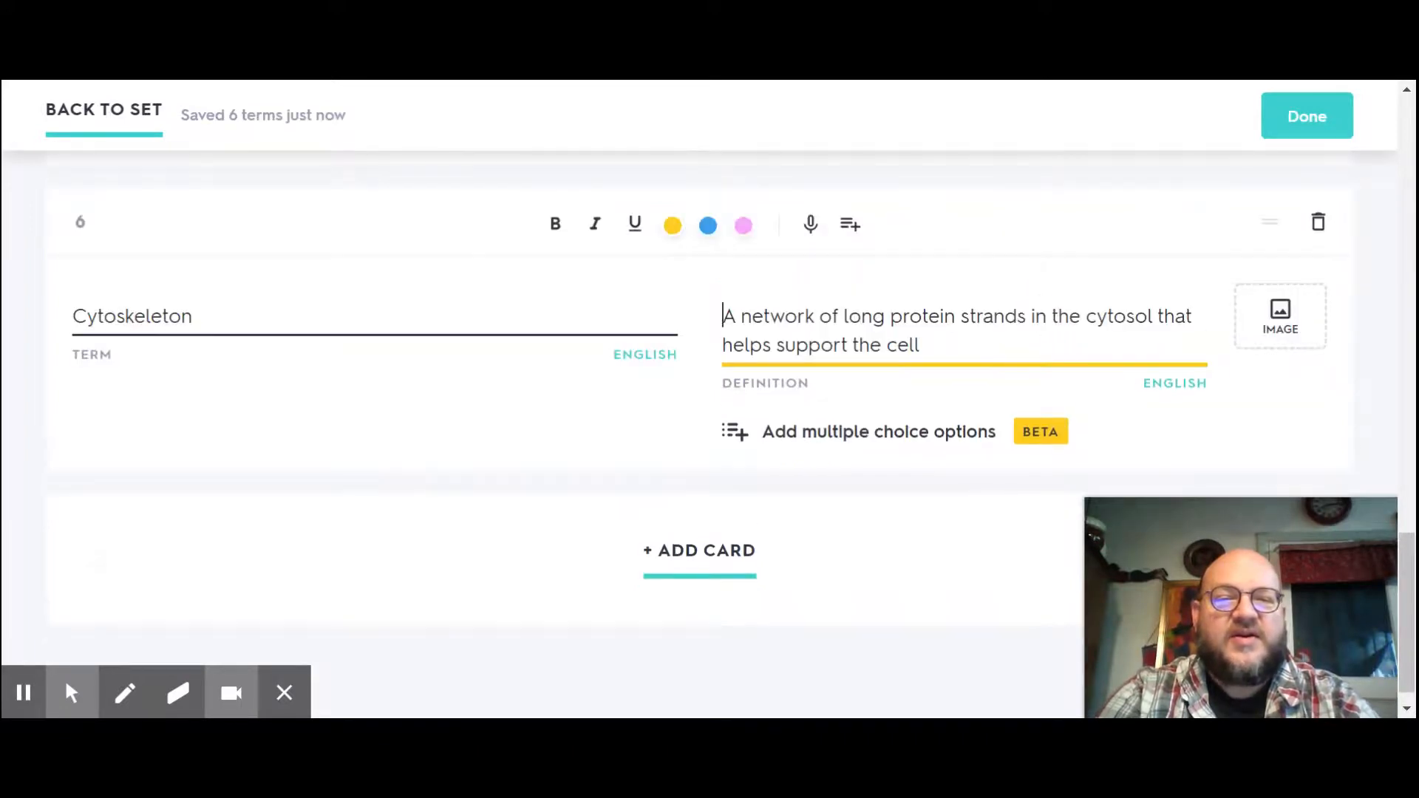
Add the suggested image of the membrane section with enlarged filament types to the Cytoskeleton card and finish editing the set.
{"action": "left_click", "coordinate": [1278, 339]}
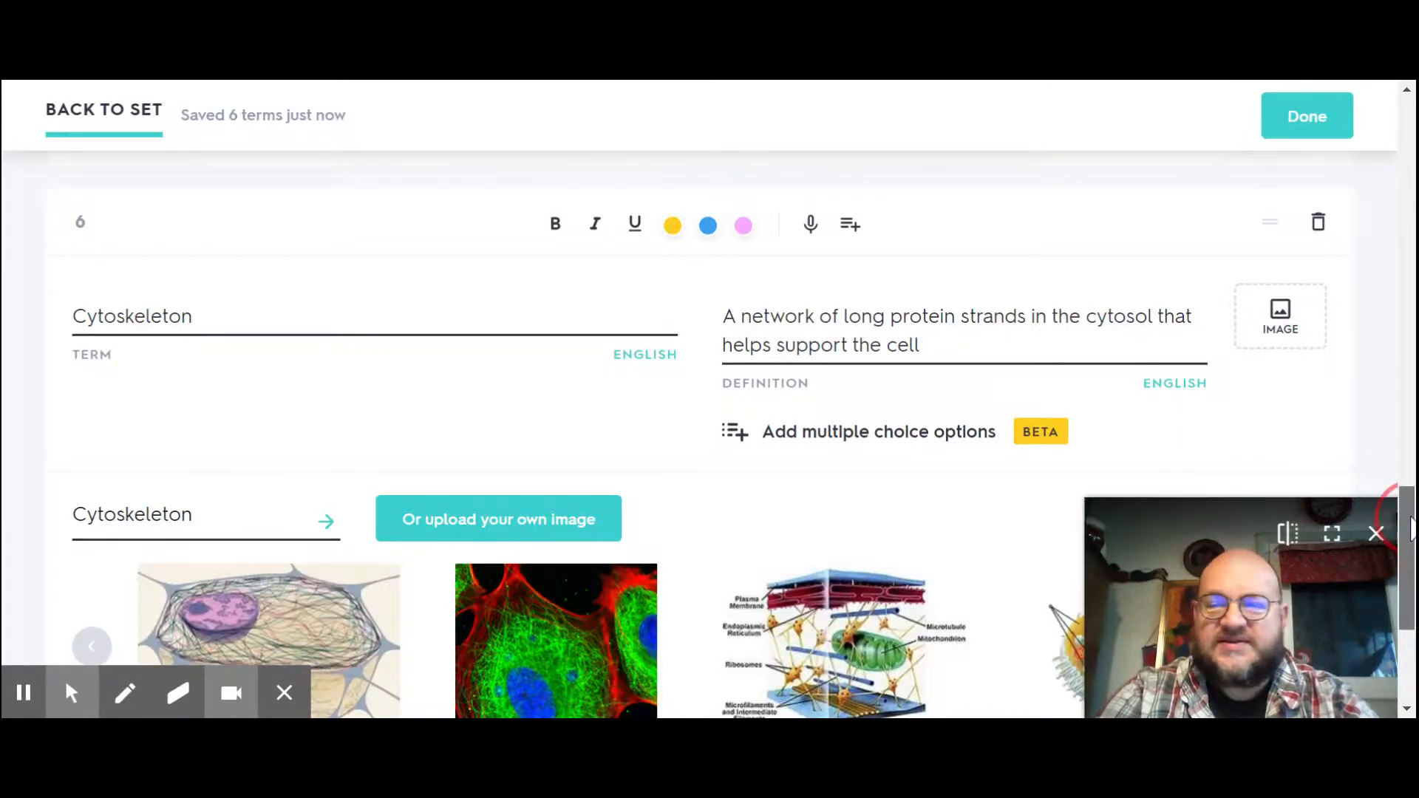
{"action": "left_click_drag", "start_coordinate": [1409, 518], "coordinate": [1411, 606]}
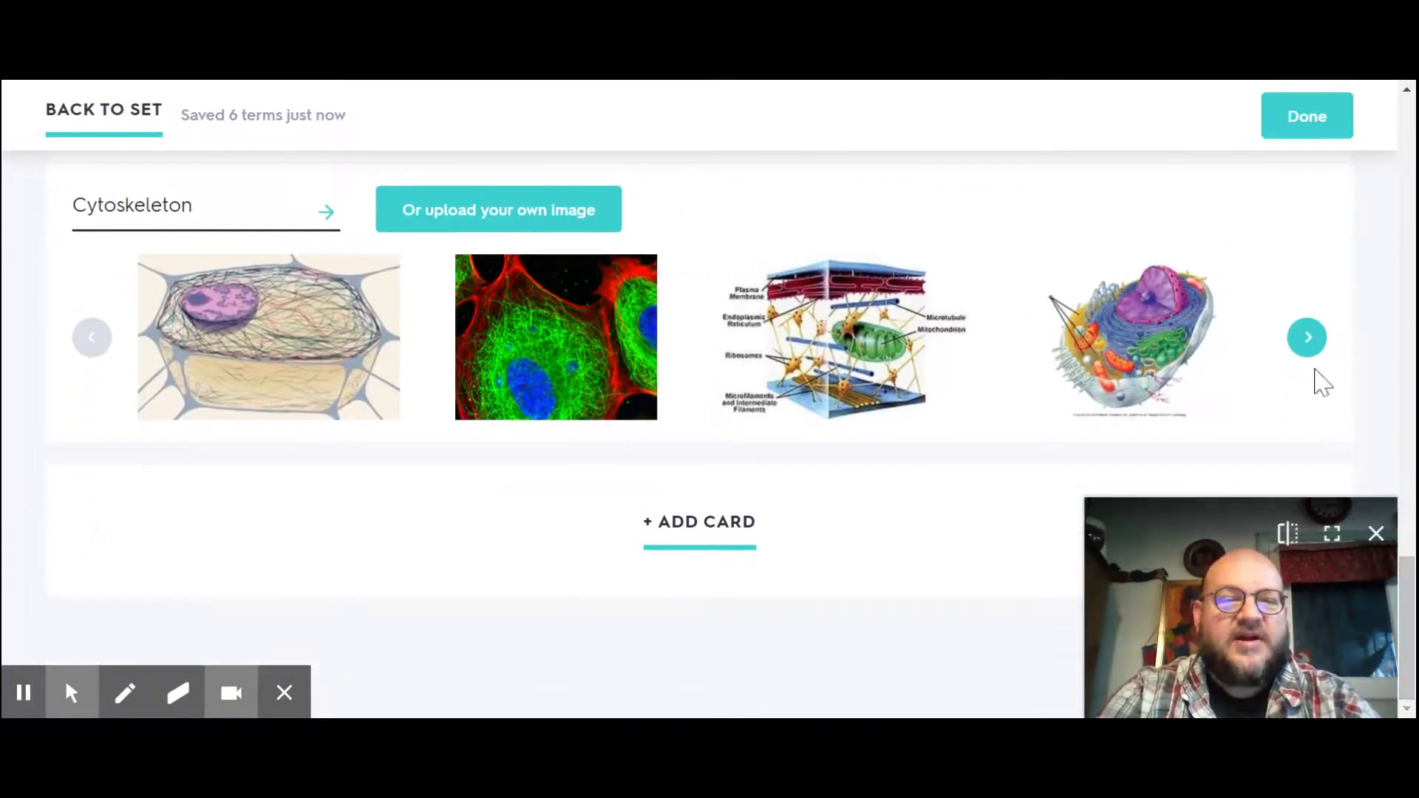
{"action": "left_click", "coordinate": [1308, 339]}
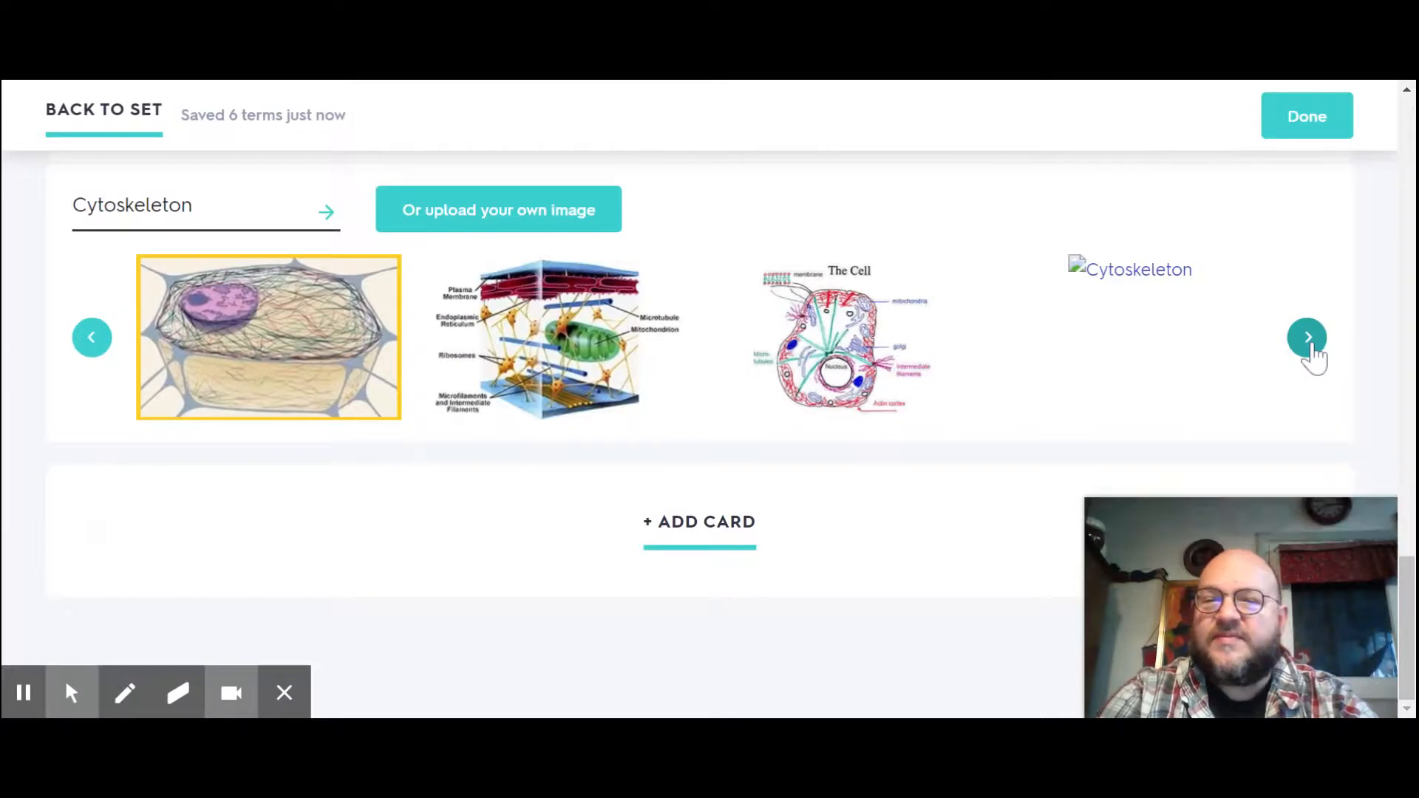
{"action": "left_click", "coordinate": [1310, 342]}
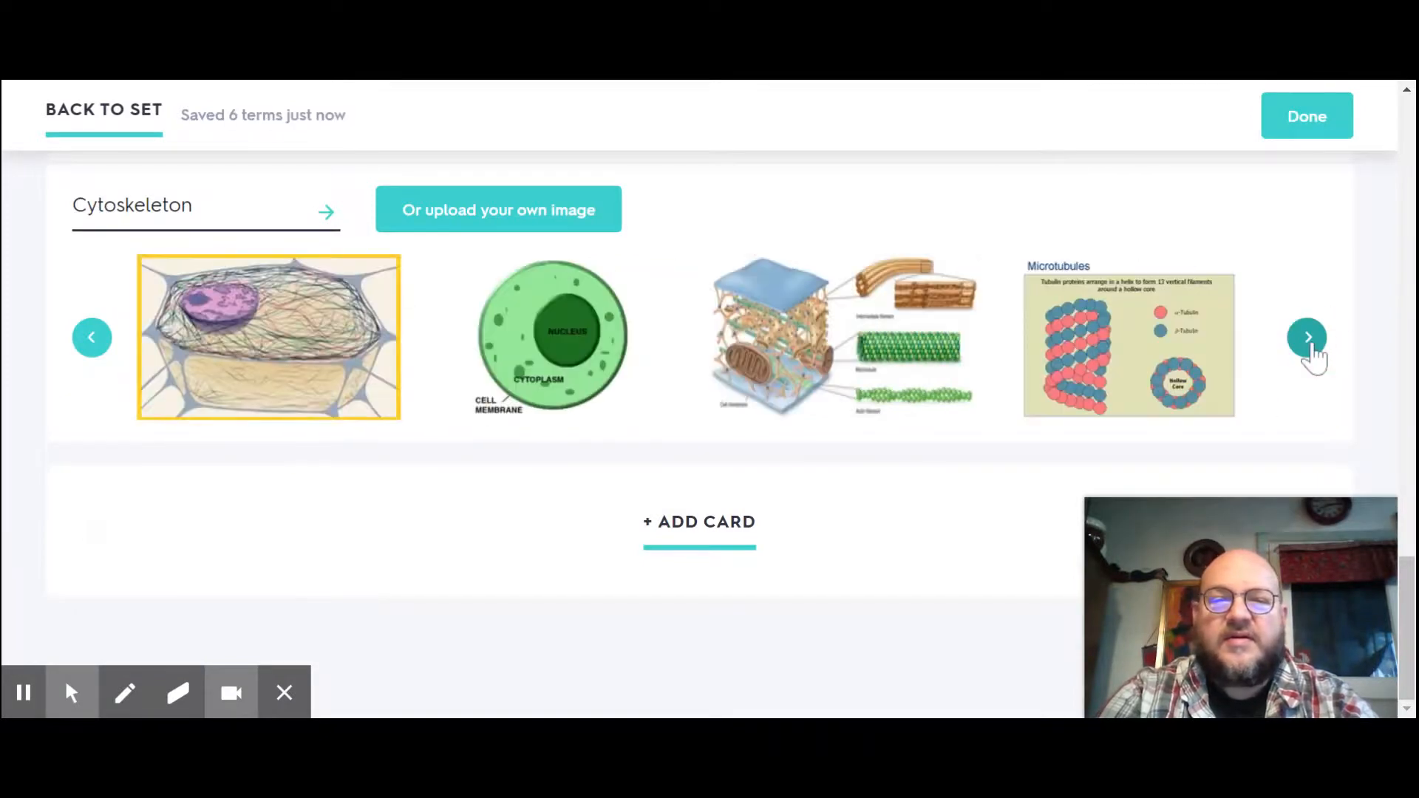
{"action": "left_click", "coordinate": [888, 292]}
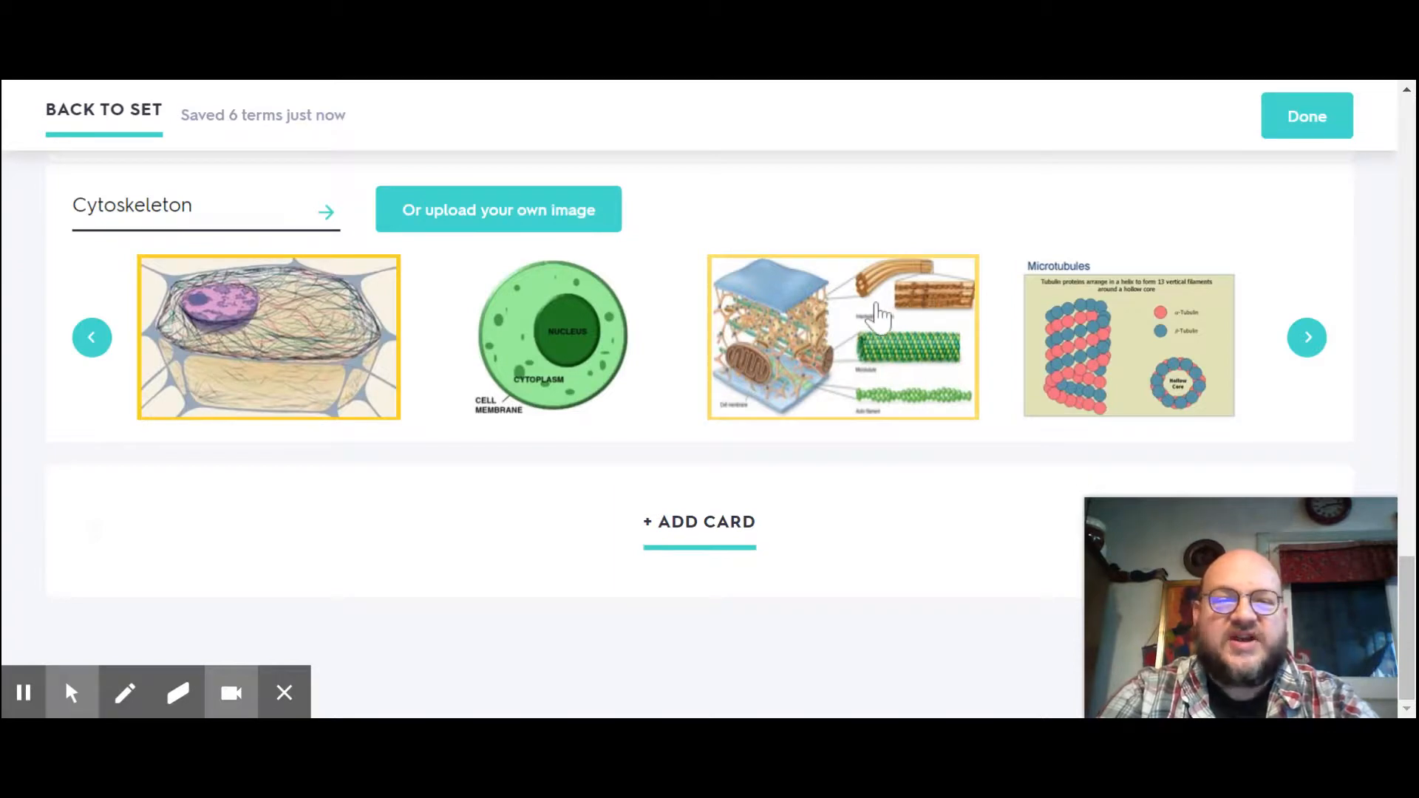
{"action": "left_click", "coordinate": [878, 315]}
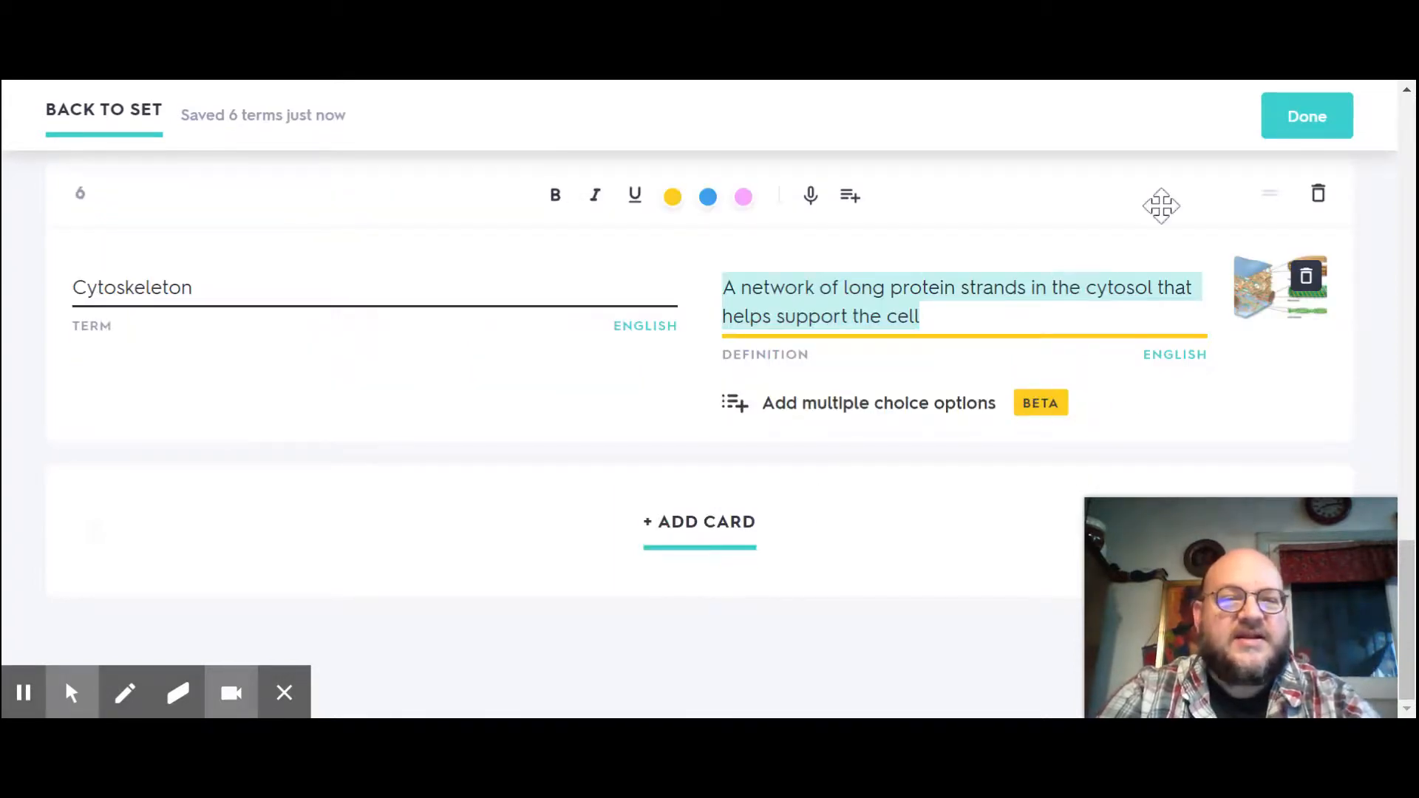
{"action": "left_click", "coordinate": [1306, 128]}
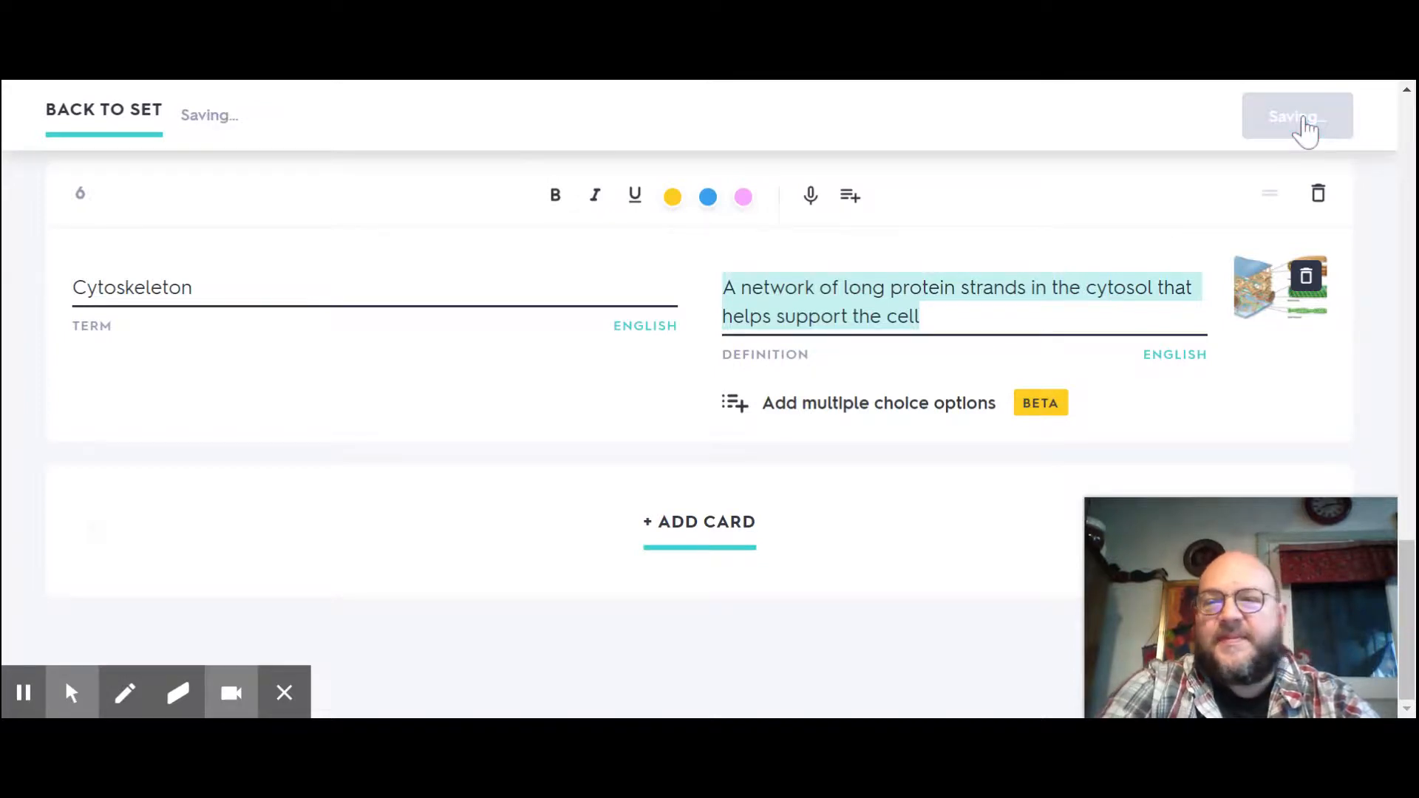